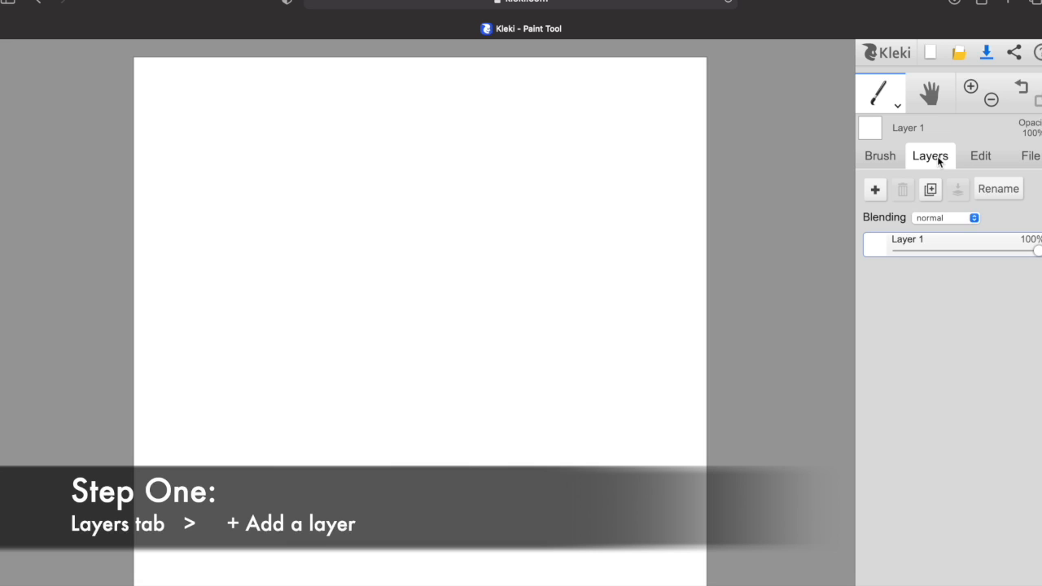
Add a new layer above the white background and set the brush color to black.
left_click(876, 190)
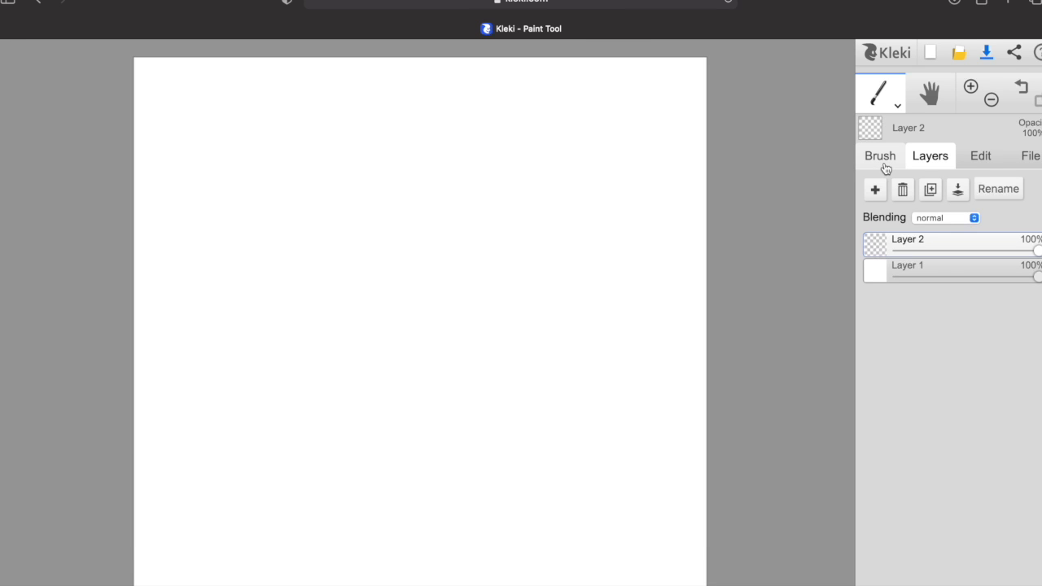
left_click(885, 162)
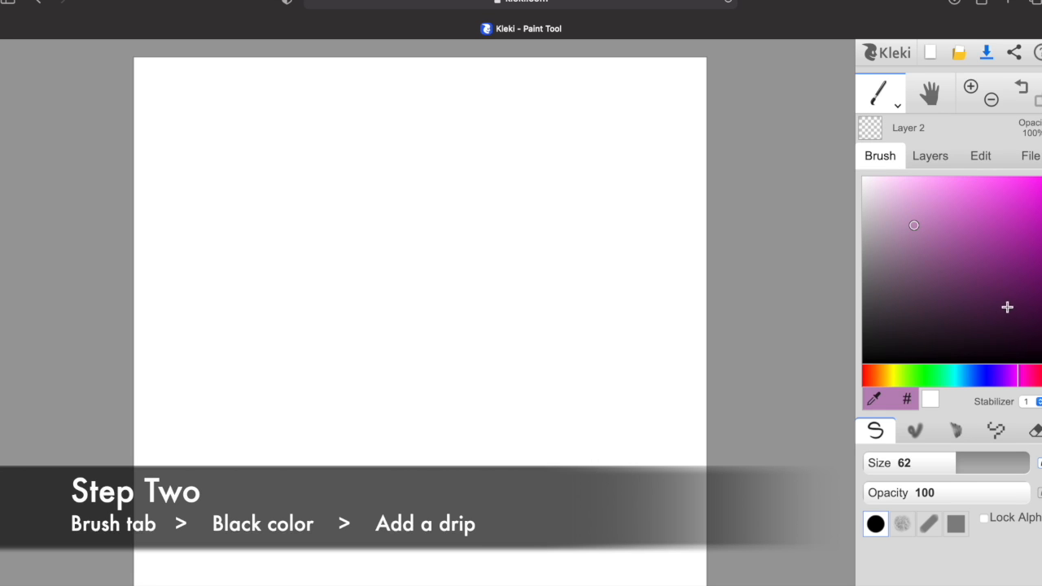
left_click_drag(1026, 347, 1031, 350)
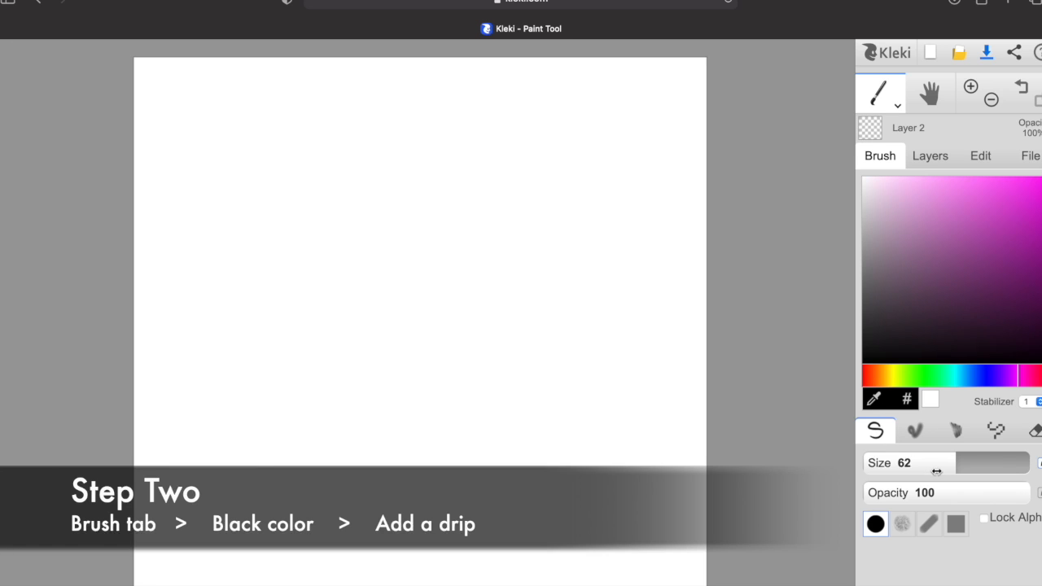
Adjust the brush size and paint a solid black mass with rounded drips across the canvas's upper part.
mouse_move(928, 464)
left_mouse_down()
mouse_move(919, 463)
mouse_move(950, 463)
mouse_move(940, 462)
left_mouse_up()
mouse_move(136, 67)
left_mouse_down()
mouse_move(154, 170)
mouse_move(258, 212)
mouse_move(351, 109)
mouse_move(488, 171)
mouse_move(623, 190)
mouse_move(706, 114)
left_mouse_up()
mouse_move(543, 182)
left_mouse_down()
mouse_move(523, 217)
mouse_move(521, 106)
mouse_move(549, 127)
mouse_move(628, 116)
mouse_move(638, 148)
mouse_move(660, 111)
mouse_move(666, 50)
mouse_move(496, 100)
mouse_move(516, 237)
mouse_move(502, 112)
mouse_move(406, 161)
mouse_move(427, 125)
mouse_move(420, 135)
mouse_move(481, 94)
mouse_move(402, 91)
mouse_move(457, 58)
mouse_move(386, 58)
mouse_move(277, 175)
mouse_move(288, 210)
mouse_move(392, 74)
mouse_move(328, 90)
mouse_move(240, 67)
mouse_move(181, 156)
mouse_move(274, 98)
mouse_move(149, 89)
mouse_move(265, 95)
left_mouse_up()
Add thin black drips and separate droplets below the main drips, reducing the brush size to 9.7 and 6.1.
left_click(897, 463)
mouse_move(308, 285)
left_mouse_down()
mouse_move(313, 263)
mouse_move(316, 351)
left_mouse_up()
left_click(323, 379)
left_click_drag(302, 298, 302, 298)
mouse_move(374, 190)
left_mouse_down()
mouse_move(401, 266)
mouse_move(417, 207)
mouse_move(404, 279)
left_mouse_up()
mouse_move(398, 201)
left_mouse_down()
mouse_move(382, 227)
mouse_move(358, 135)
mouse_move(368, 166)
mouse_move(352, 137)
left_mouse_up()
left_click_drag(521, 289, 552, 278)
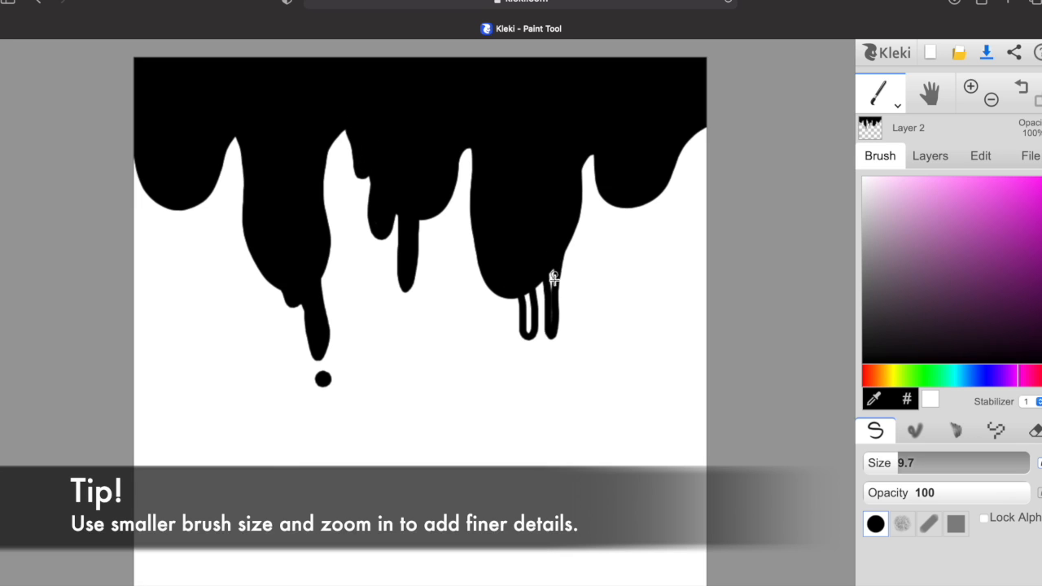
left_click_drag(528, 316, 528, 327)
left_click_drag(532, 383, 532, 363)
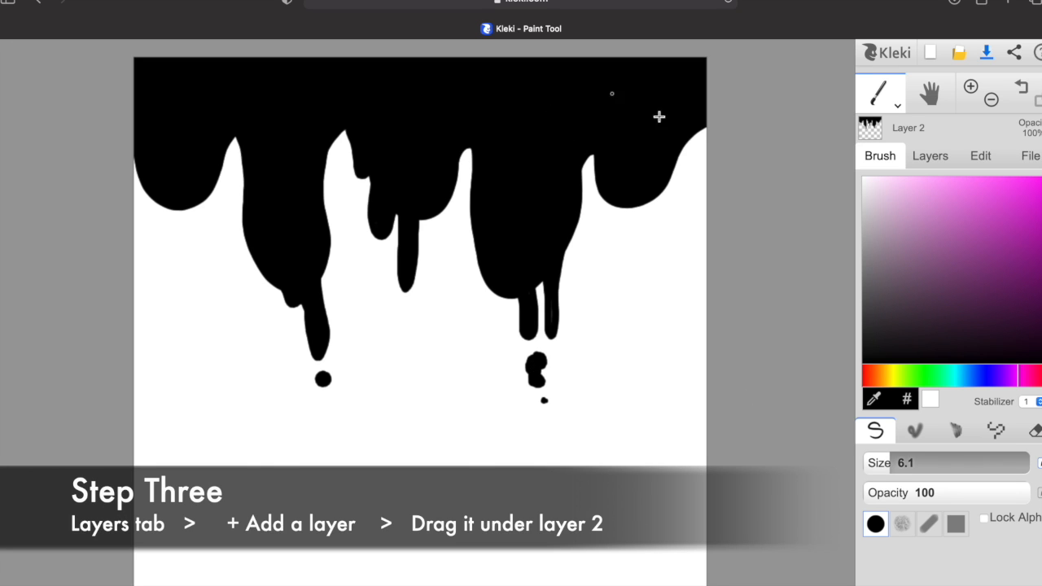
Add a new layer and place it directly below the black drip layer, Layer 2.
left_click(928, 161)
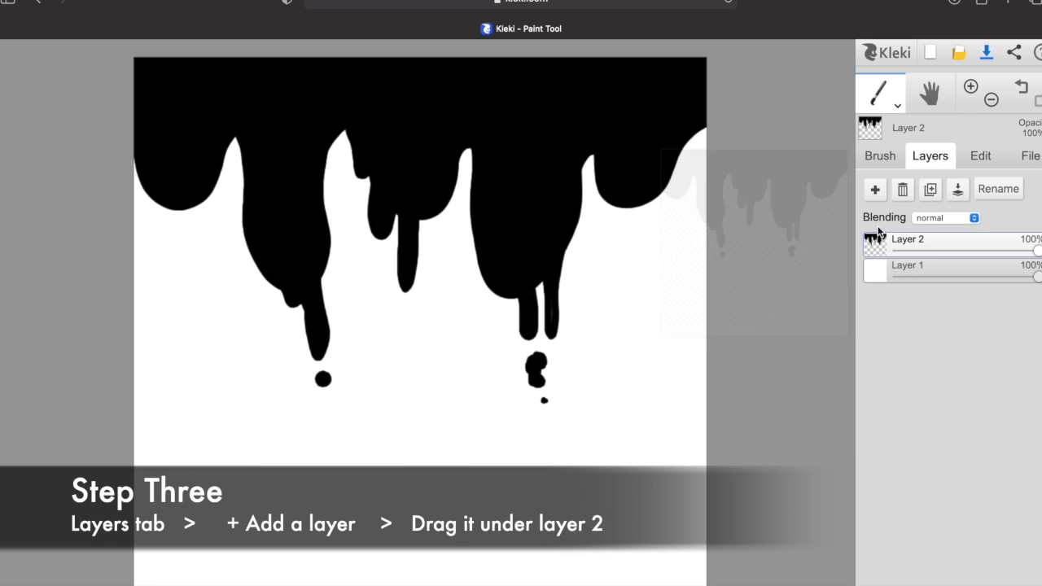
left_click(877, 189)
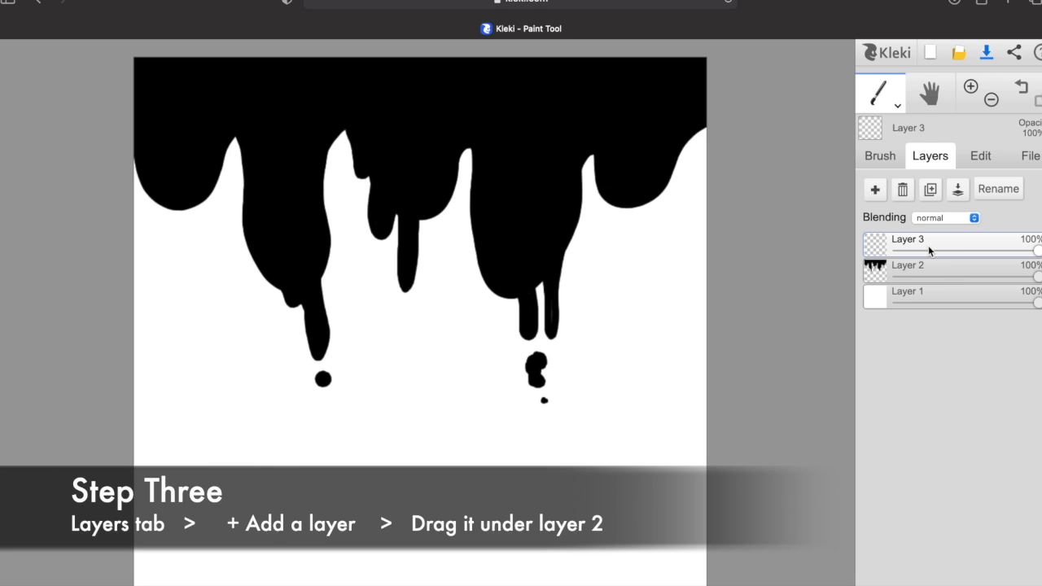
left_click_drag(923, 245, 921, 272)
Set the brush to a very dark purple with a size of 19.
left_click(883, 158)
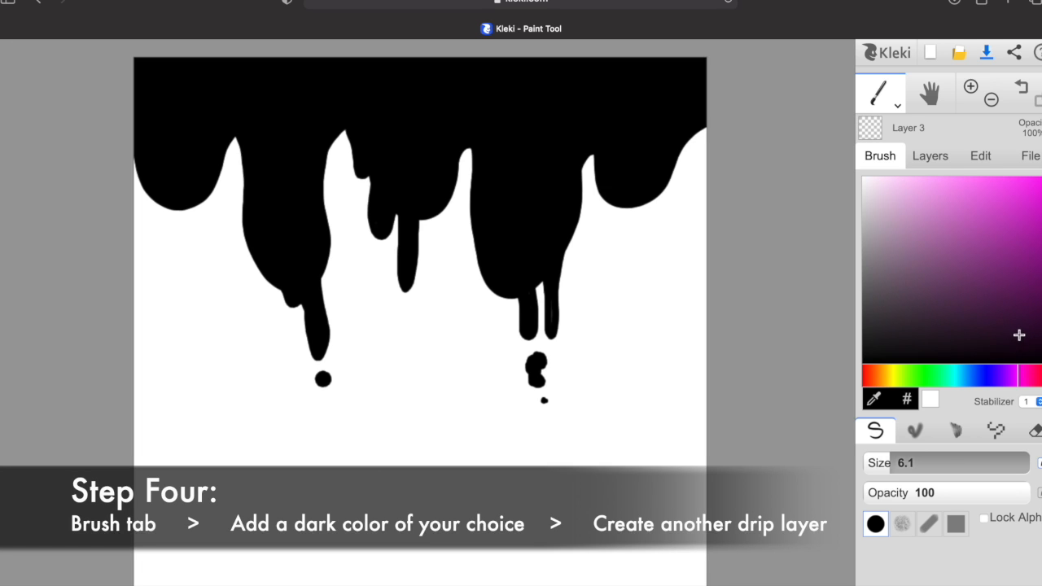
left_click(1011, 323)
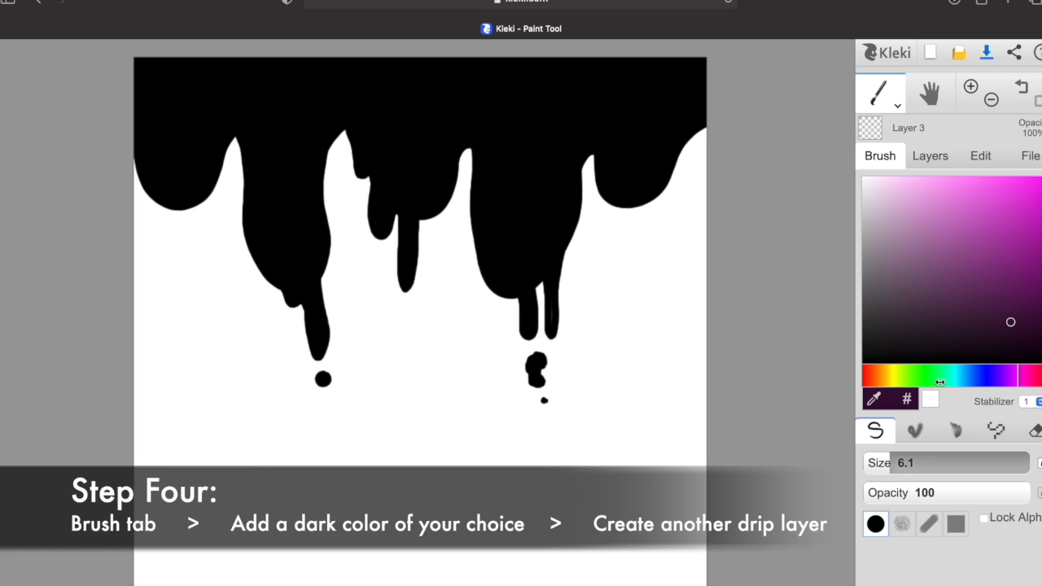
left_click(929, 153)
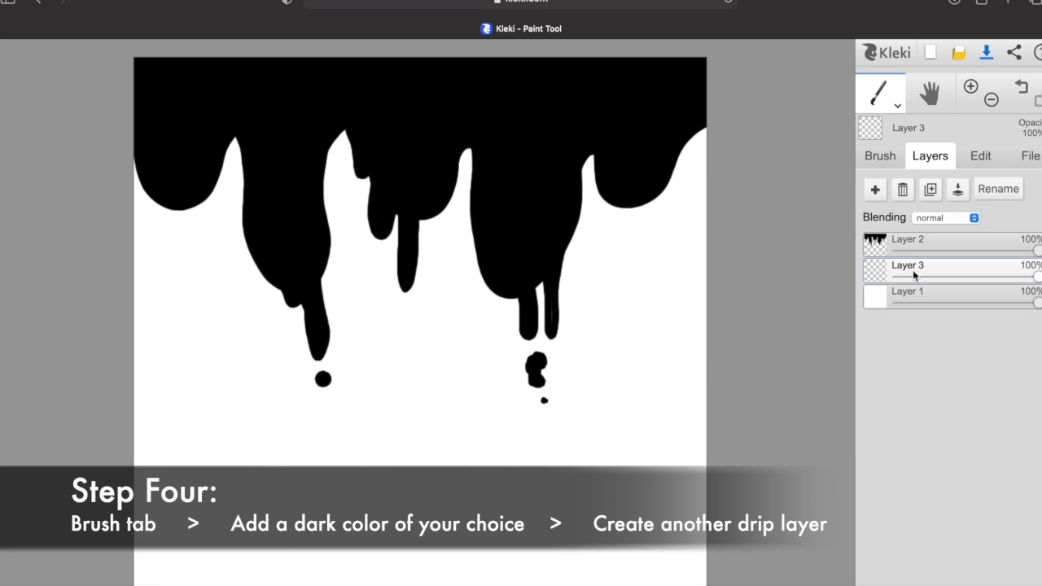
left_click(883, 157)
left_click_drag(904, 465, 912, 464)
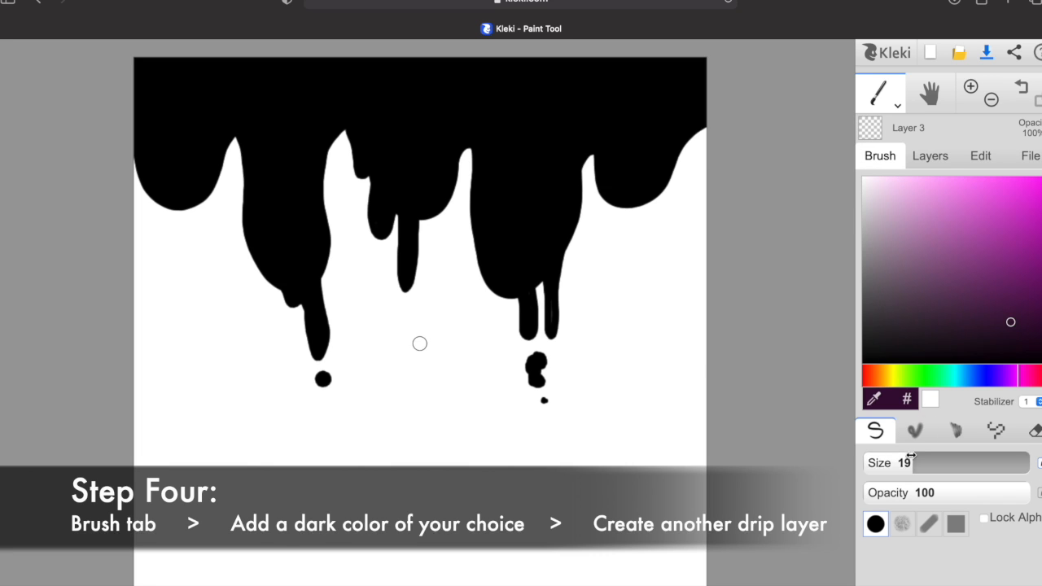
Paint a dark purple border along the lower edges of all the black drips on Layer 3.
left_click_drag(174, 213, 129, 173)
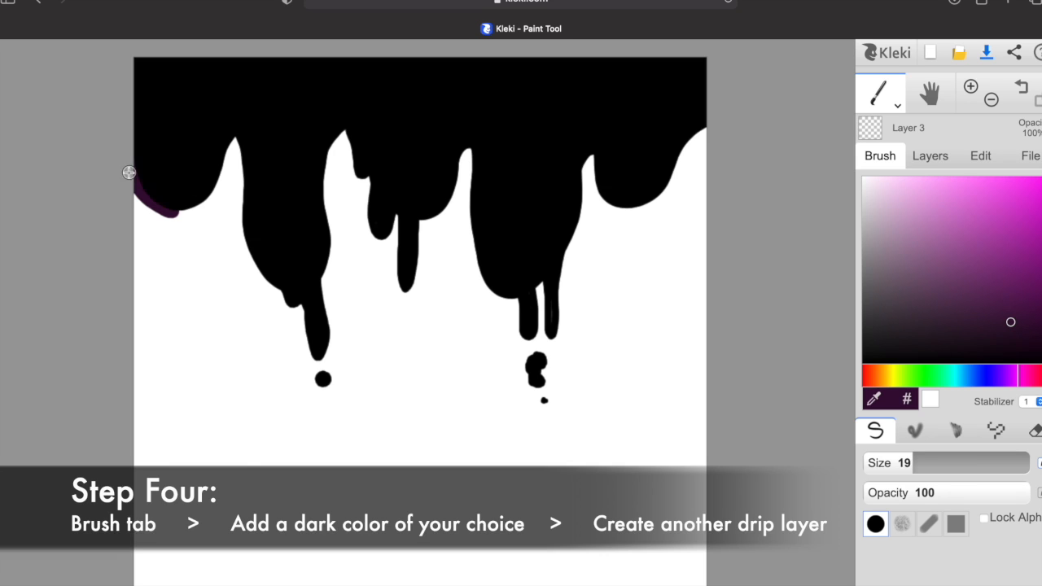
mouse_move(168, 206)
left_mouse_down()
mouse_move(247, 131)
mouse_move(237, 215)
mouse_move(248, 257)
mouse_move(262, 283)
mouse_move(303, 306)
mouse_move(317, 354)
mouse_move(325, 354)
mouse_move(322, 192)
mouse_move(342, 133)
mouse_move(350, 170)
mouse_move(365, 180)
mouse_move(365, 233)
mouse_move(376, 237)
mouse_move(395, 206)
left_mouse_up()
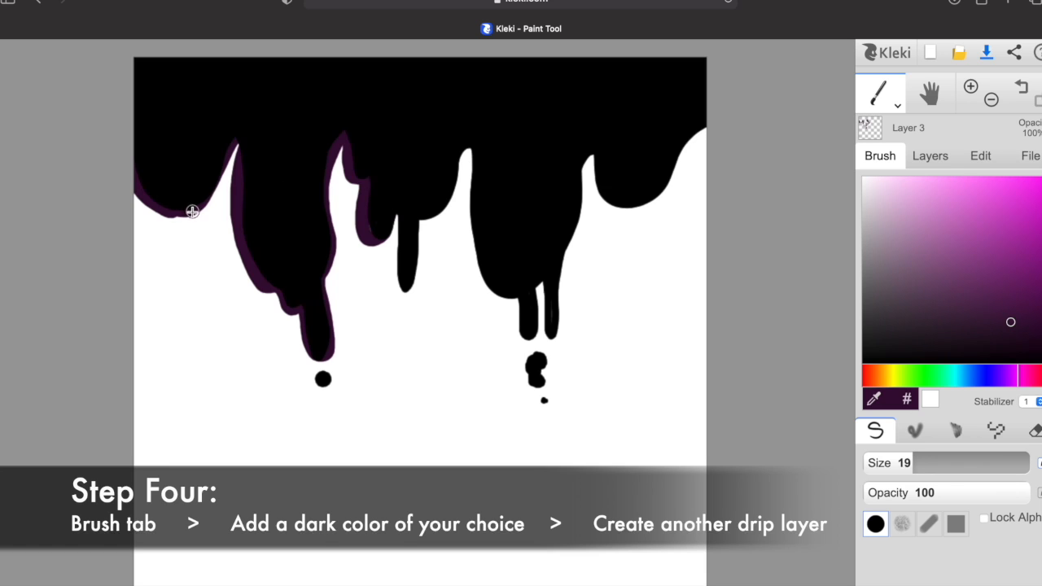
mouse_move(168, 205)
left_mouse_down()
mouse_move(206, 205)
mouse_move(252, 133)
left_mouse_up()
mouse_move(397, 217)
left_mouse_down()
mouse_move(403, 295)
mouse_move(418, 236)
mouse_move(471, 148)
mouse_move(470, 254)
mouse_move(485, 288)
mouse_move(546, 321)
mouse_move(514, 304)
mouse_move(526, 341)
left_mouse_up()
left_click_drag(540, 302, 548, 337)
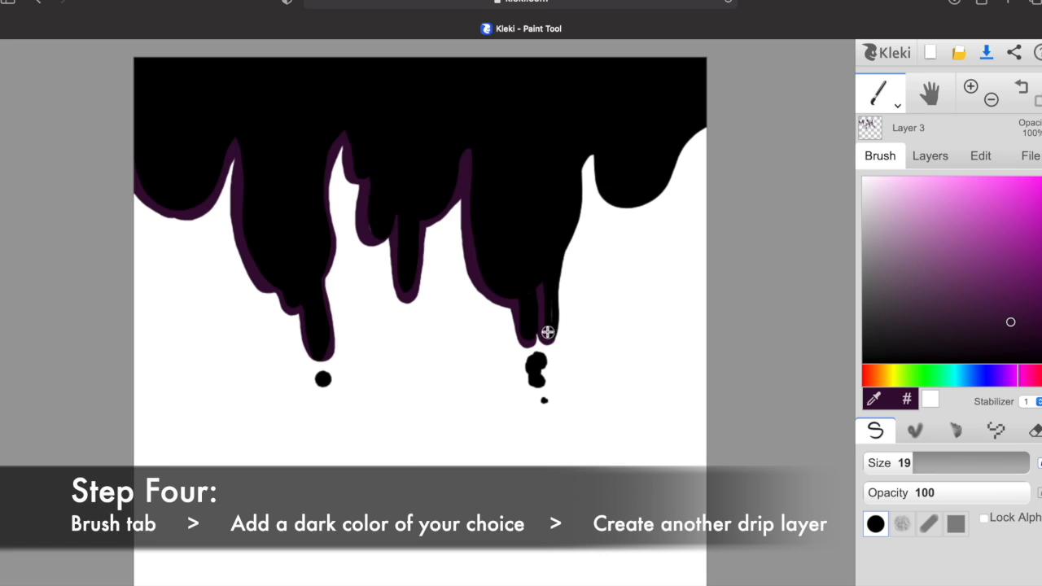
mouse_move(577, 193)
left_mouse_down()
mouse_move(593, 155)
mouse_move(601, 203)
mouse_move(619, 217)
mouse_move(648, 210)
mouse_move(725, 127)
left_mouse_up()
left_click_drag(611, 193, 640, 203)
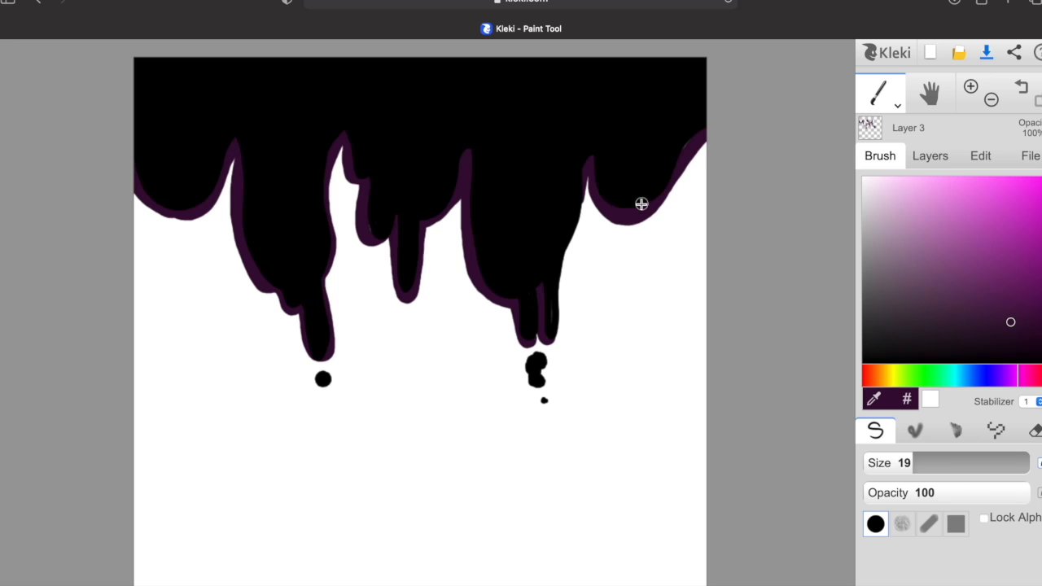
mouse_move(551, 337)
left_mouse_down()
mouse_move(558, 287)
mouse_move(589, 191)
left_mouse_up()
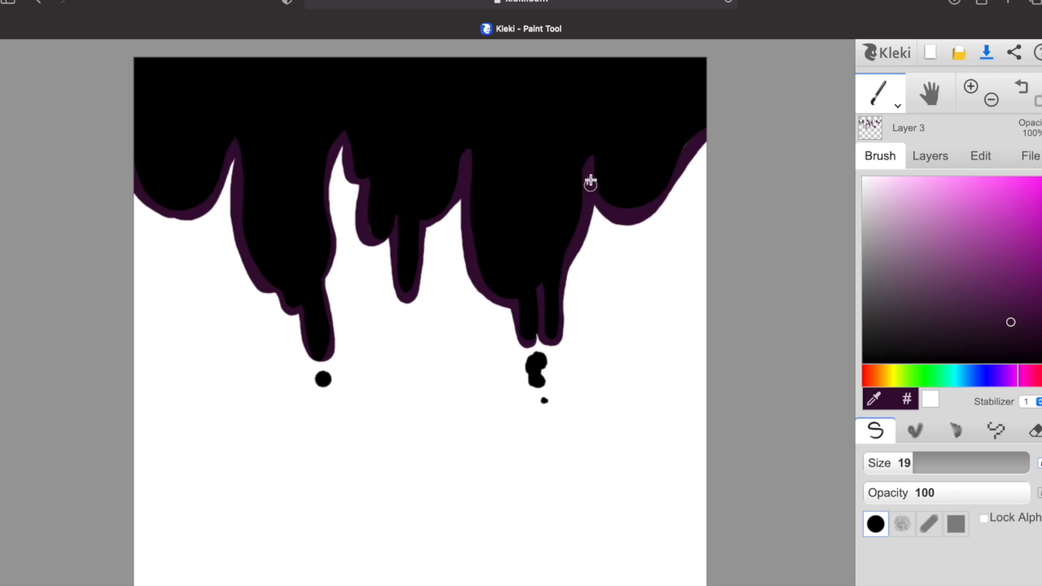
Reduce the brush size to 8.6 and outline the separate droplets in dark purple.
left_click(930, 155)
left_click(882, 155)
left_click(903, 462)
left_click_drag(903, 462, 896, 461)
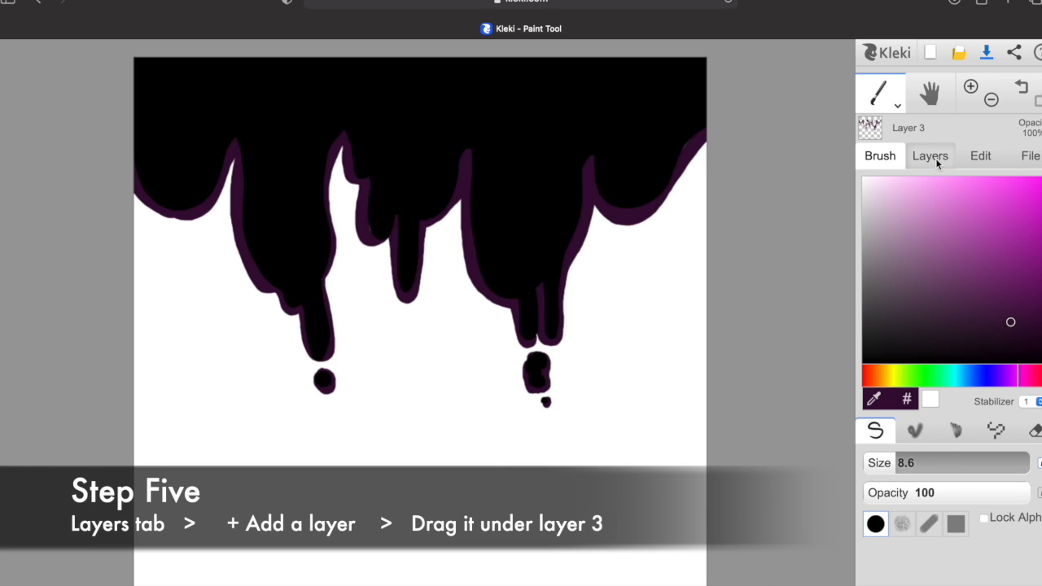
Add a new layer and place it directly below the dark purple layer, Layer 3.
left_click(933, 157)
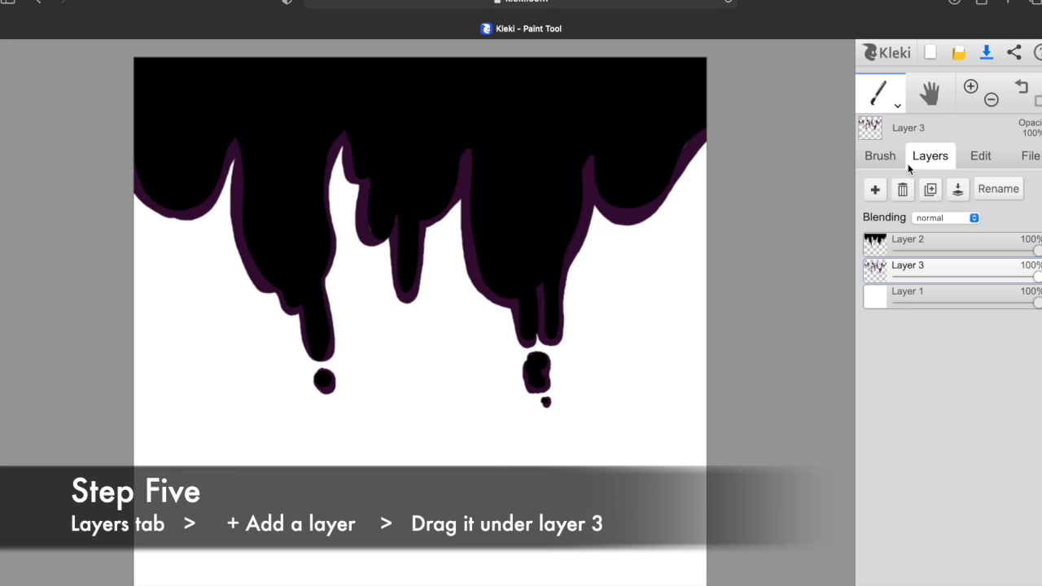
left_click(875, 196)
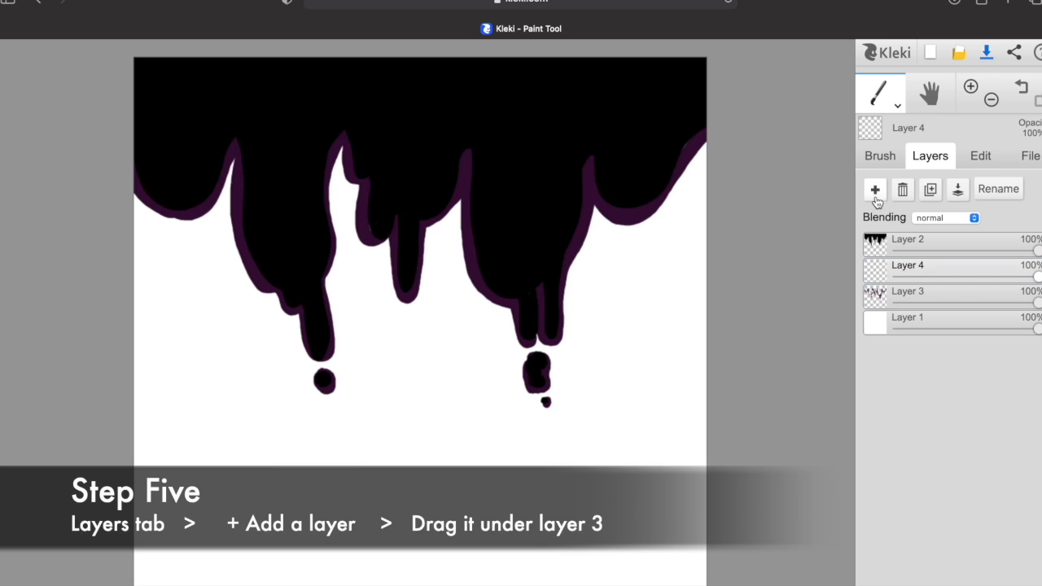
mouse_move(921, 276)
left_mouse_down()
mouse_move(919, 306)
mouse_move(917, 296)
left_mouse_up()
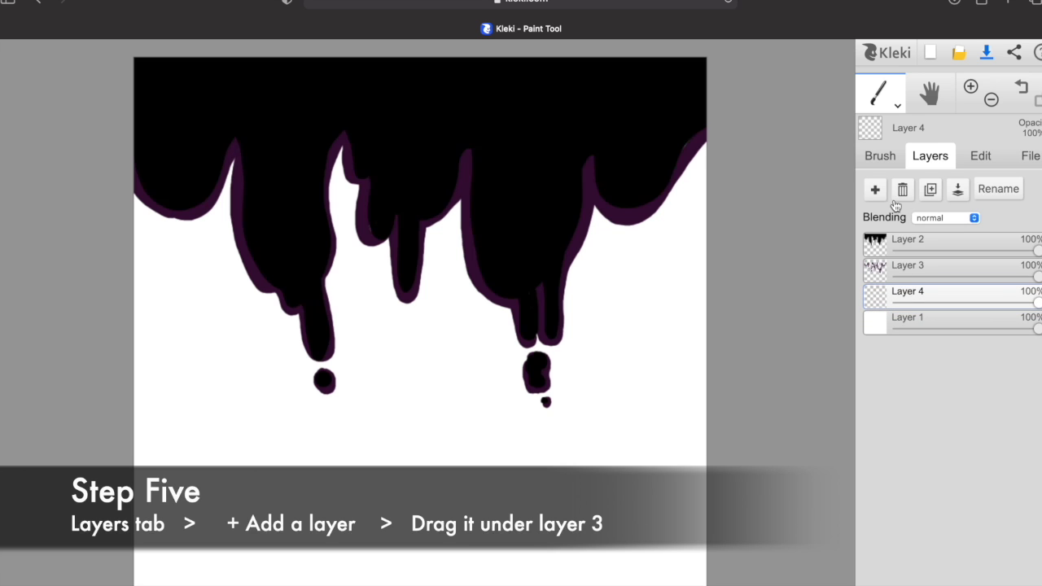
Set the brush to a slightly lighter purple with a size of 21.
left_click(877, 161)
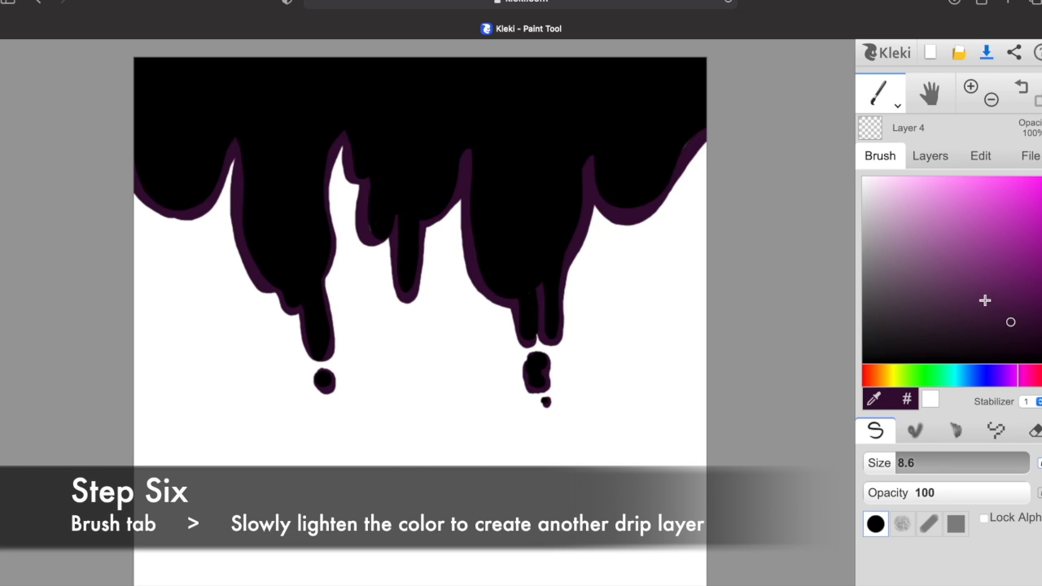
left_click(979, 302)
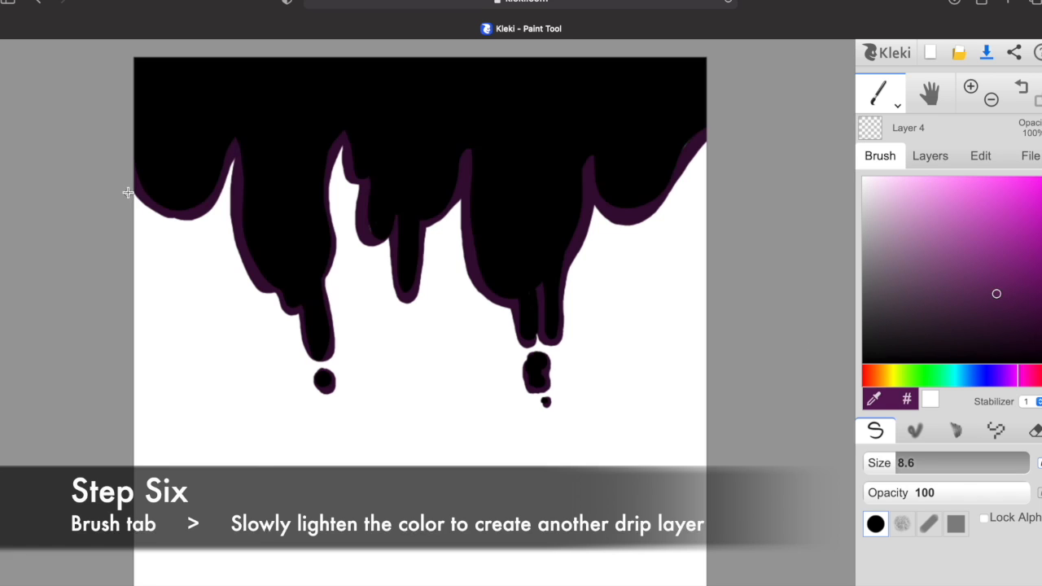
left_click(930, 155)
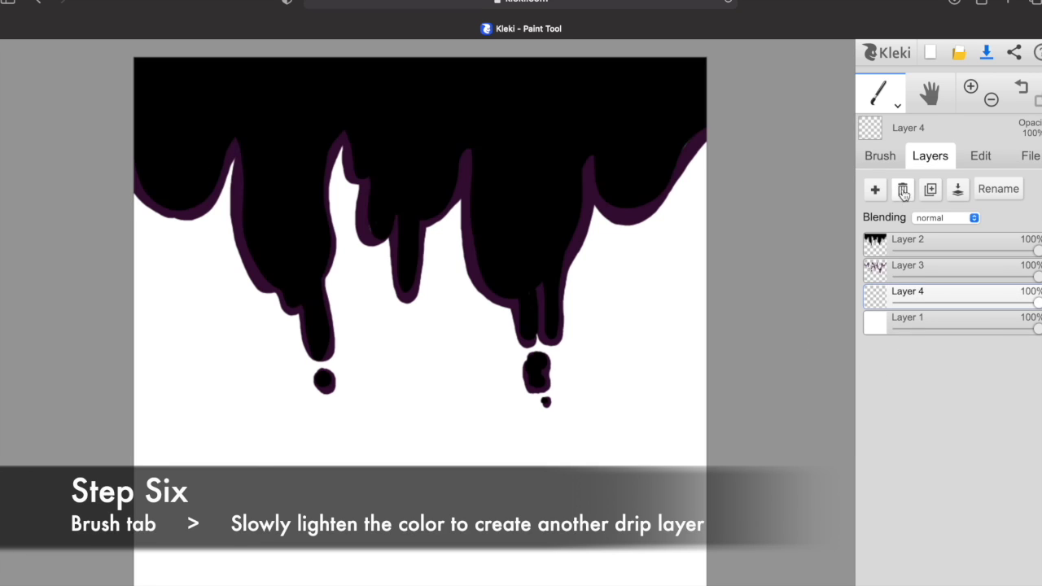
left_click(880, 155)
left_click(914, 462)
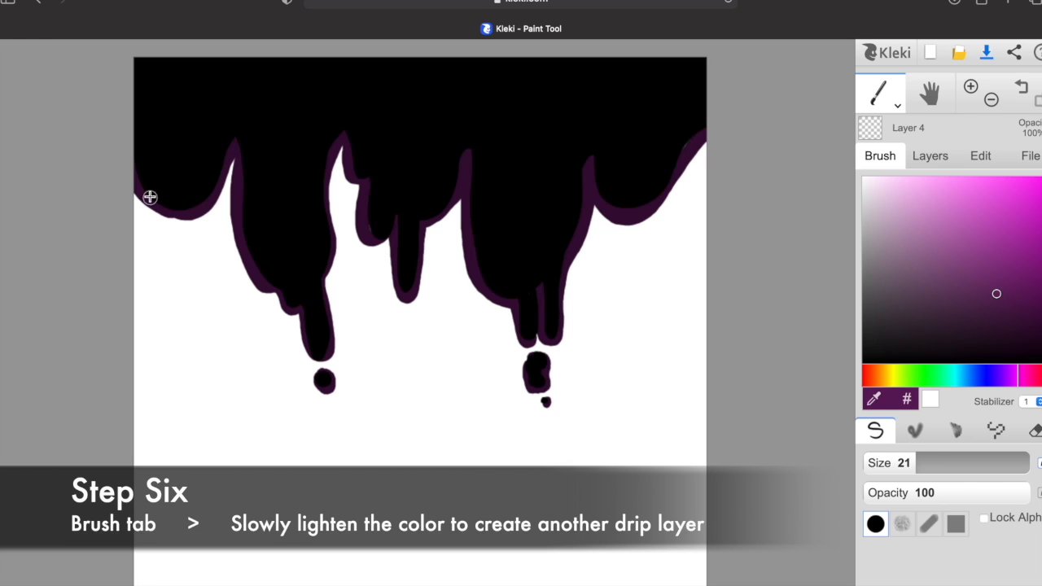
Paint a second purple border below the drips and around the droplets, reducing the brush size to 4.5 for the smallest droplet.
mouse_move(156, 215)
left_mouse_down()
mouse_move(196, 222)
mouse_move(229, 166)
mouse_move(243, 269)
mouse_move(284, 311)
mouse_move(302, 312)
mouse_move(310, 323)
mouse_move(295, 322)
mouse_move(299, 334)
mouse_move(327, 366)
mouse_move(325, 281)
mouse_move(337, 243)
mouse_move(328, 182)
mouse_move(339, 147)
mouse_move(357, 188)
mouse_move(352, 238)
mouse_move(362, 250)
mouse_move(390, 228)
mouse_move(403, 307)
mouse_move(426, 225)
mouse_move(464, 188)
mouse_move(469, 279)
mouse_move(484, 304)
mouse_move(504, 306)
mouse_move(518, 342)
mouse_move(530, 349)
mouse_move(540, 337)
mouse_move(555, 347)
mouse_move(599, 198)
mouse_move(617, 227)
mouse_move(638, 225)
mouse_move(700, 172)
left_mouse_up()
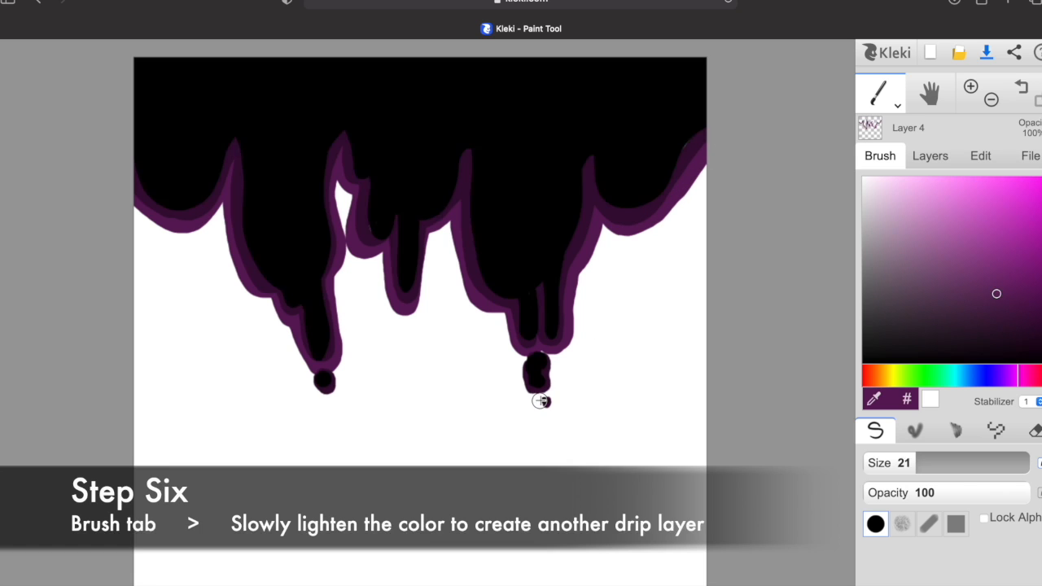
mouse_move(541, 400)
left_mouse_down()
mouse_move(543, 384)
mouse_move(530, 374)
left_mouse_up()
left_click_drag(321, 386, 330, 390)
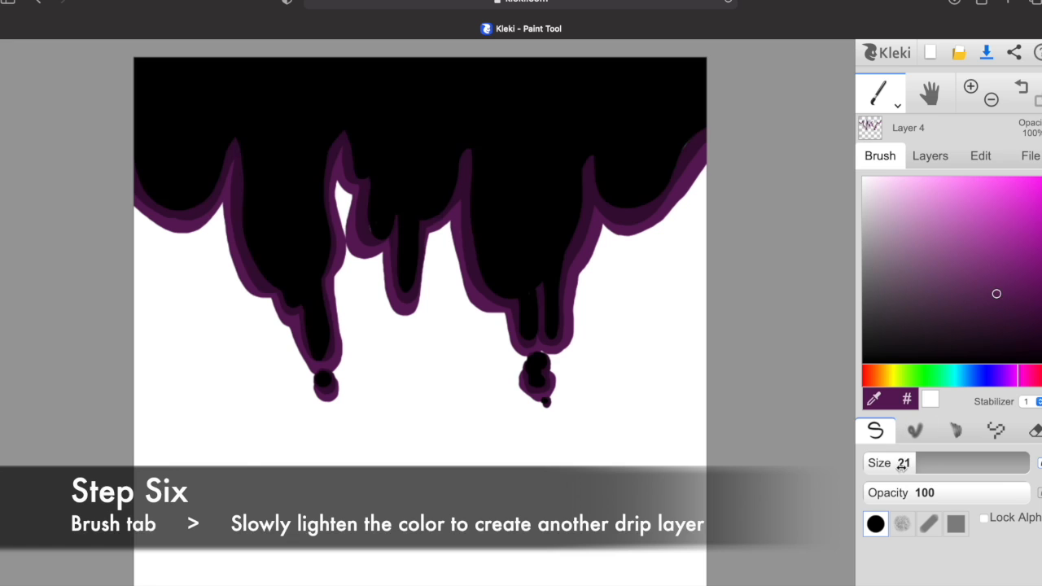
left_click_drag(912, 470, 816, 460)
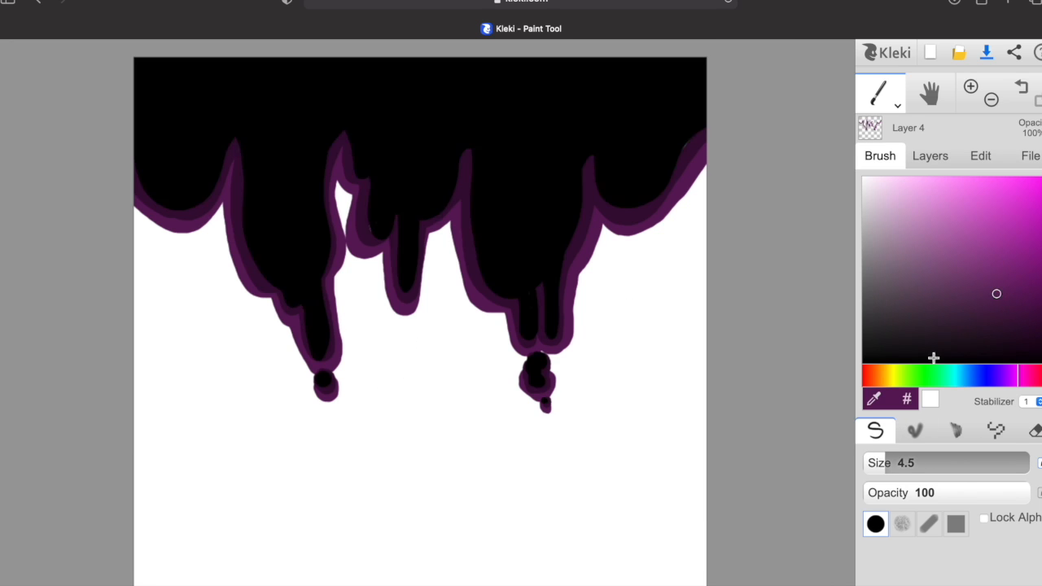
Add a new layer and place it directly below the second purple layer, Layer 4.
left_click(930, 155)
left_click(875, 189)
left_click_drag(904, 285, 914, 324)
Set the brush to a medium purple with a size of 35.
left_click(886, 157)
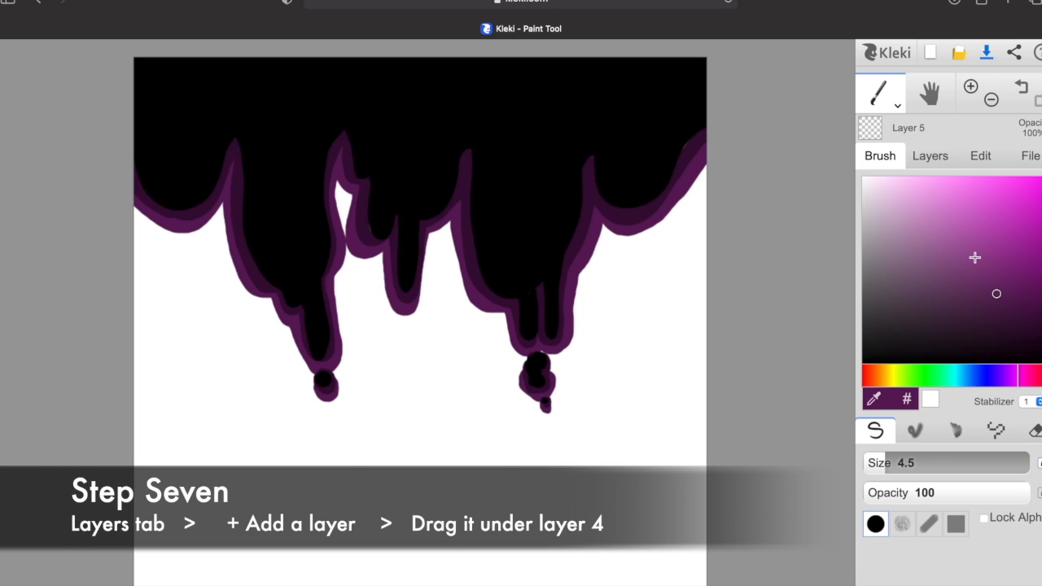
left_click(977, 265)
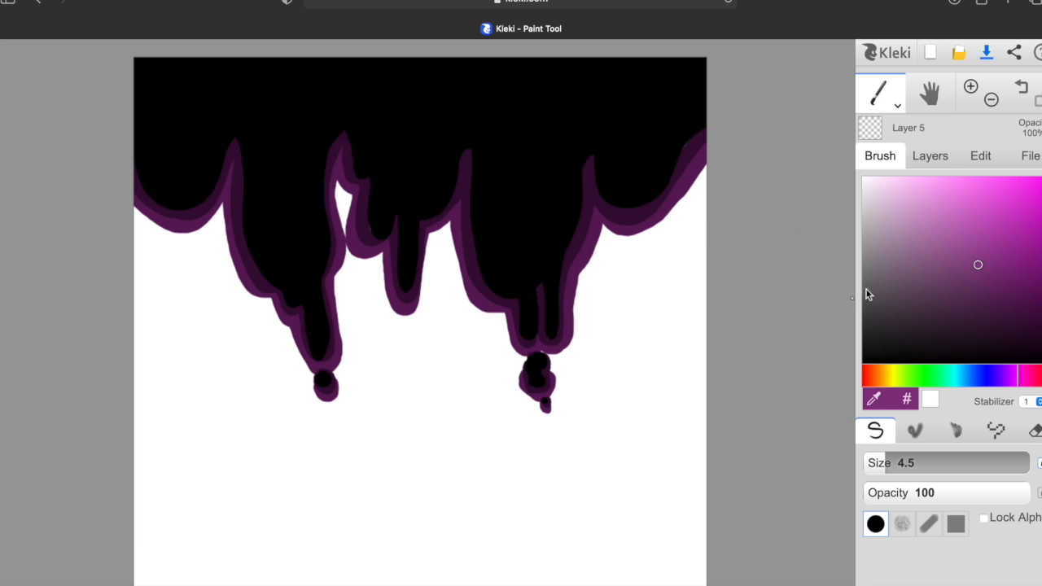
left_click_drag(892, 458, 901, 462)
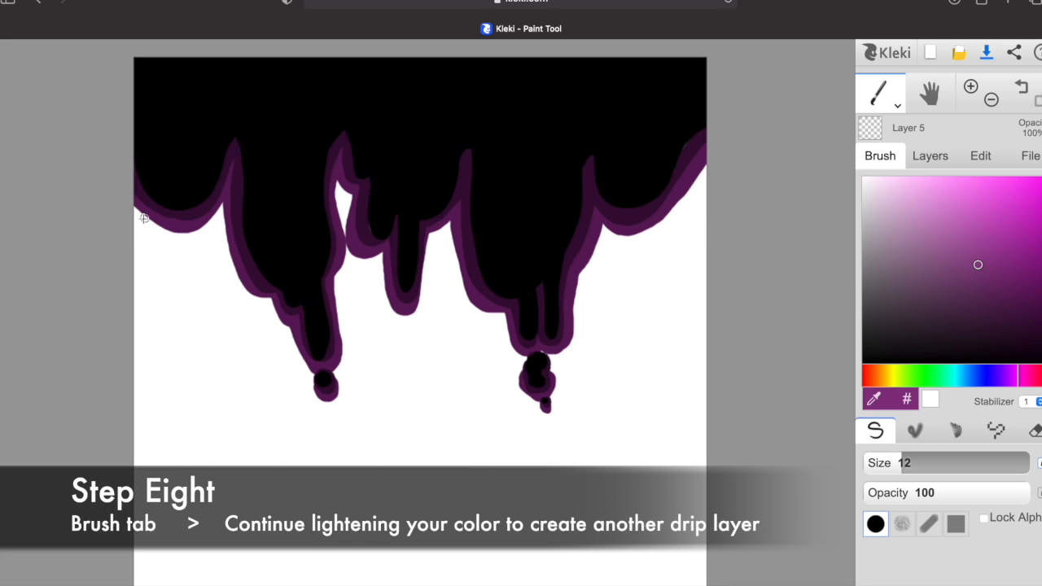
mouse_move(949, 462)
left_mouse_down()
mouse_move(962, 463)
mouse_move(931, 462)
left_mouse_up()
Paint a wide medium purple border below the drips on Layer 5, then extend the droplets with a size 7 brush.
mouse_move(133, 198)
left_mouse_down()
mouse_move(182, 237)
mouse_move(223, 200)
mouse_move(237, 278)
mouse_move(318, 368)
mouse_move(337, 285)
mouse_move(339, 352)
mouse_move(332, 367)
mouse_move(340, 198)
mouse_move(363, 260)
mouse_move(340, 205)
left_mouse_up()
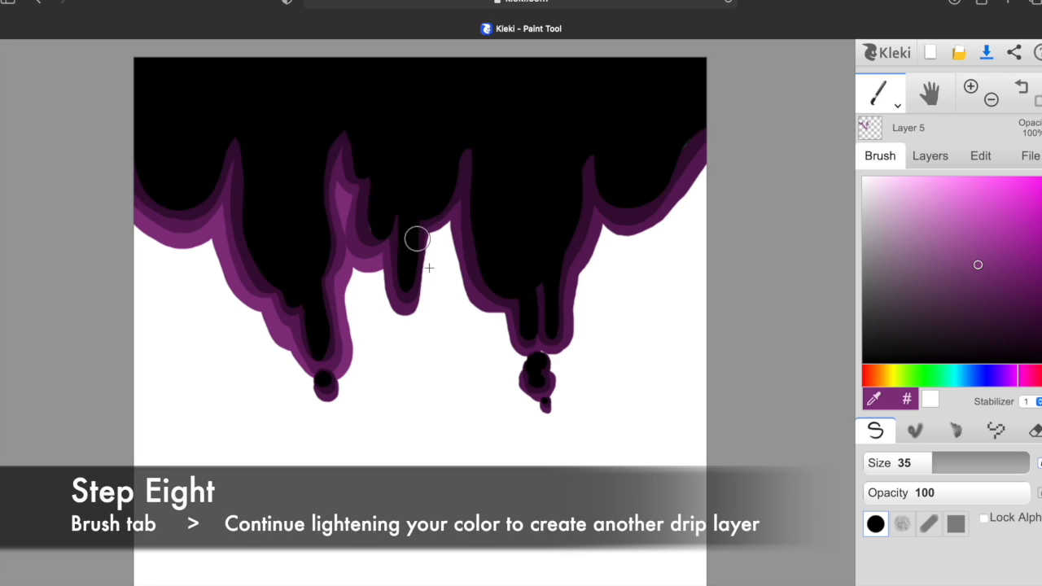
mouse_move(381, 259)
left_mouse_down()
mouse_move(379, 289)
mouse_move(403, 320)
mouse_move(429, 234)
mouse_move(451, 226)
mouse_move(464, 300)
mouse_move(478, 319)
mouse_move(498, 319)
mouse_move(511, 345)
mouse_move(551, 357)
left_mouse_up()
mouse_move(565, 326)
left_mouse_down()
mouse_move(602, 229)
mouse_move(615, 240)
mouse_move(646, 232)
mouse_move(707, 152)
left_mouse_up()
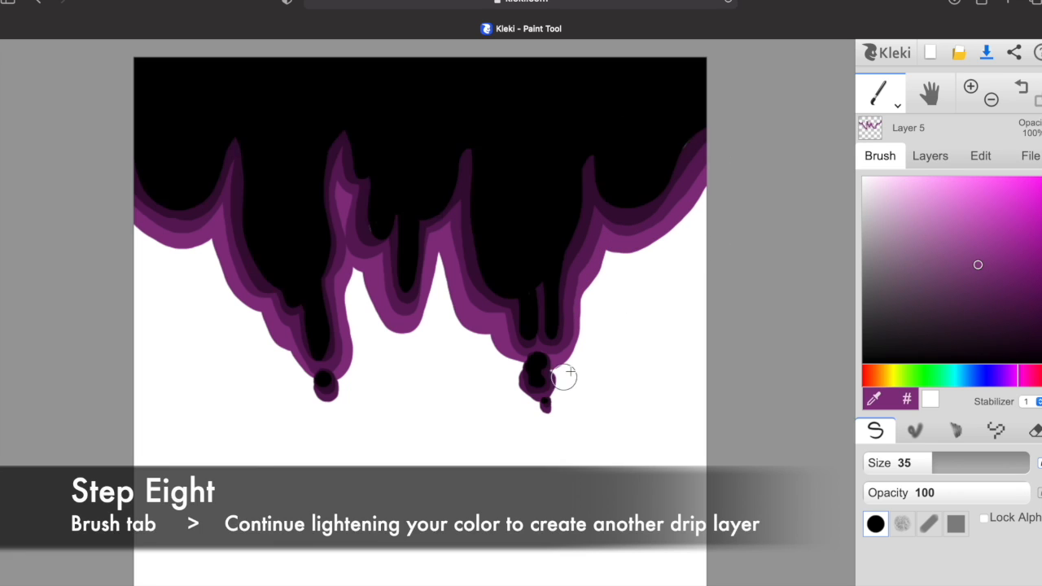
left_click_drag(901, 460, 873, 461)
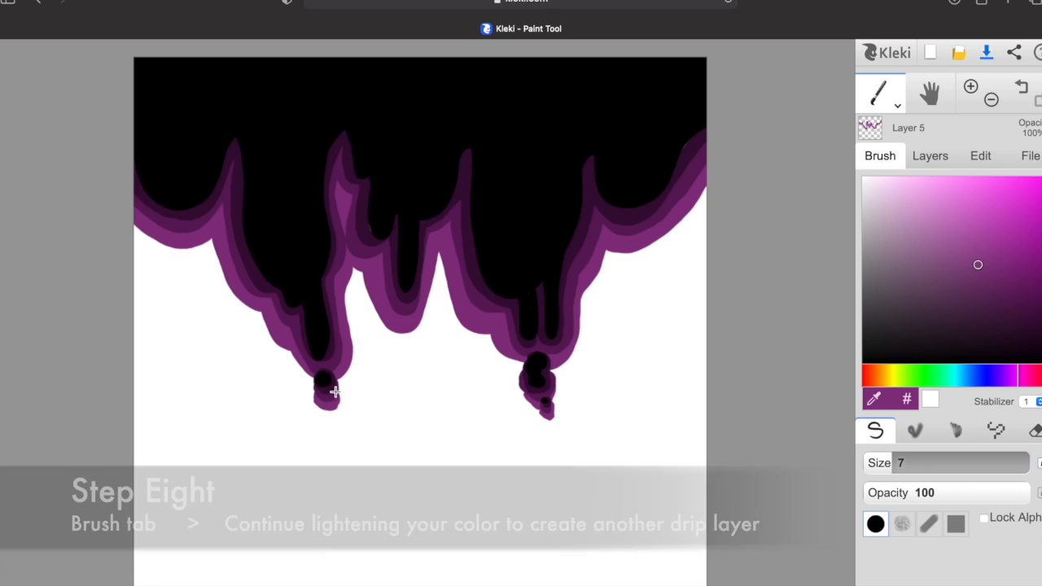
Add a new layer, place it directly below the medium purple layer, Layer 5, and return to the brush settings.
left_click(930, 156)
left_click(875, 189)
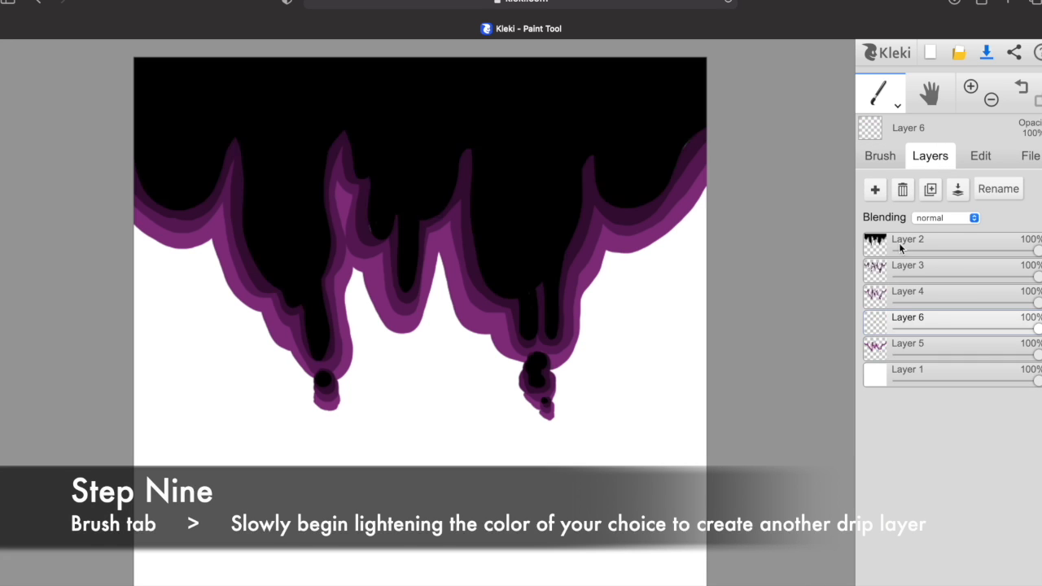
left_click_drag(924, 318, 926, 339)
left_click(881, 157)
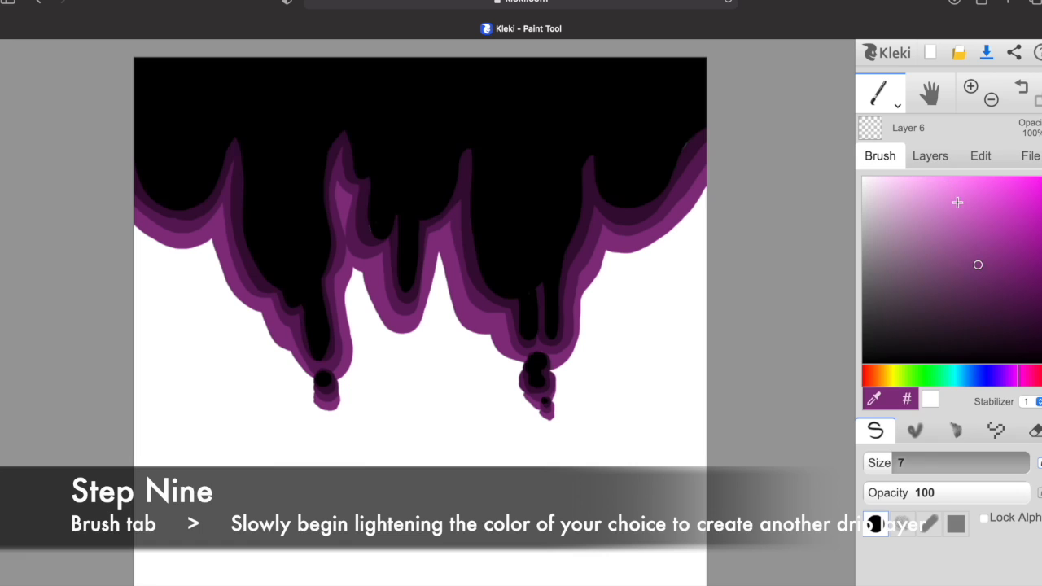
Paint a lighter purple border below the drips on Layer 6, then extend the droplets with a size 12 brush.
left_click(968, 230)
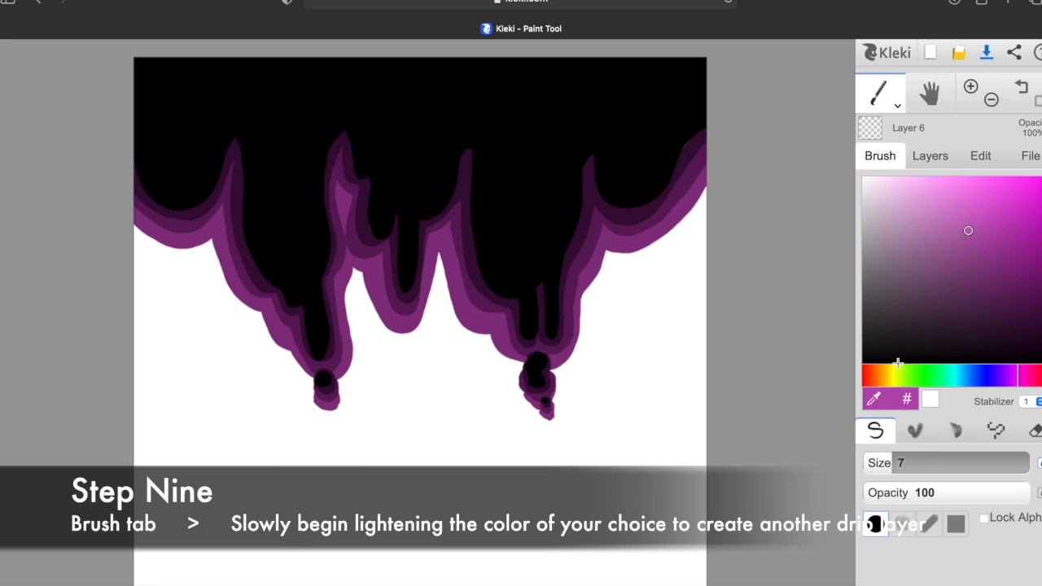
left_click_drag(911, 463, 944, 462)
left_click(931, 462)
left_click(929, 462)
mouse_move(128, 224)
left_mouse_down()
mouse_move(147, 246)
mouse_move(175, 259)
mouse_move(206, 249)
mouse_move(313, 380)
mouse_move(361, 385)
mouse_move(339, 389)
mouse_move(353, 273)
mouse_move(400, 342)
mouse_move(436, 252)
mouse_move(498, 311)
mouse_move(443, 267)
mouse_move(465, 334)
mouse_move(490, 336)
mouse_move(512, 361)
mouse_move(566, 372)
mouse_move(584, 348)
mouse_move(588, 303)
mouse_move(609, 259)
mouse_move(667, 234)
mouse_move(703, 160)
left_mouse_up()
left_click_drag(944, 464, 910, 464)
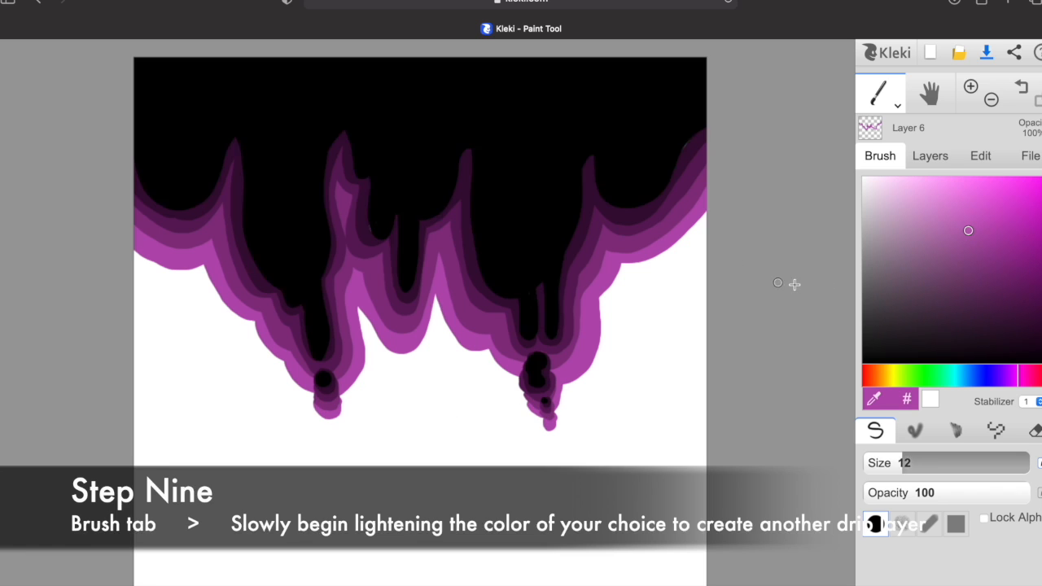
Add a new layer, place it directly below the lighter purple layer, Layer 6, and return to the brush settings.
left_click(944, 159)
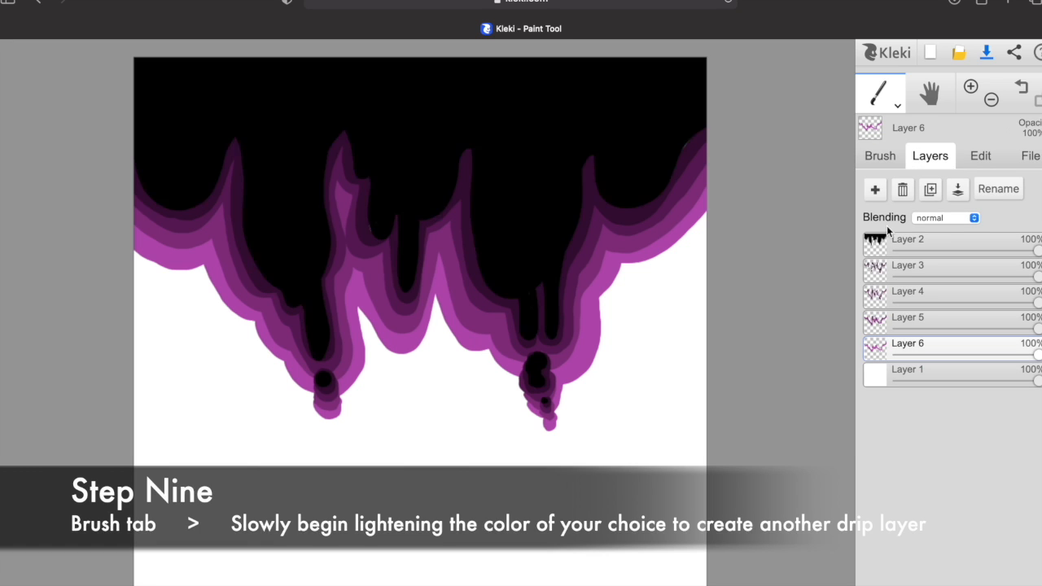
left_click(875, 192)
left_click_drag(914, 345, 920, 372)
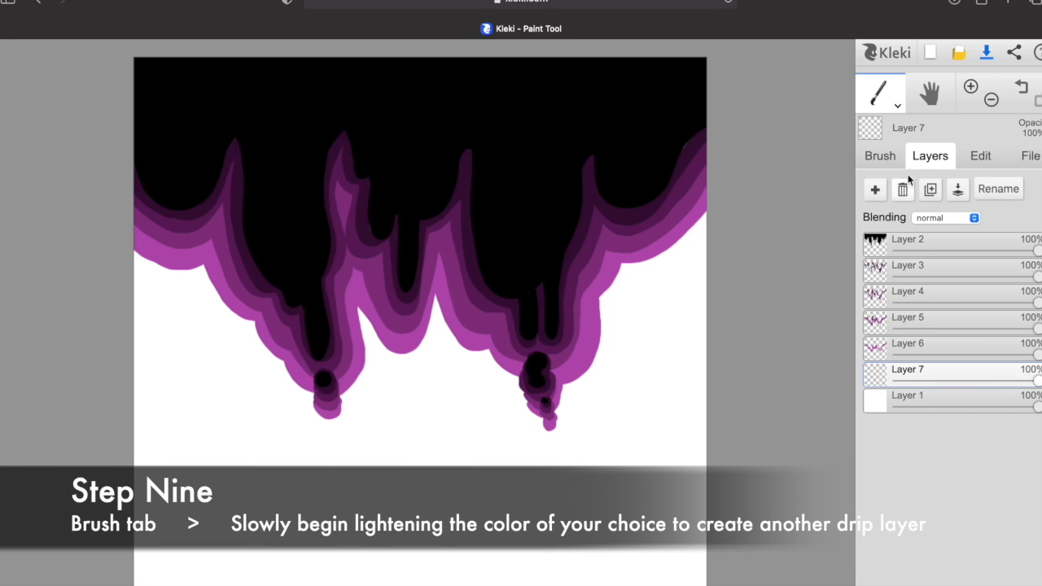
left_click(880, 156)
Paint a light pink-purple border below the drips on Layer 7 with a size 24 brush, then extend the small droplet at size 3.8.
left_click(933, 215)
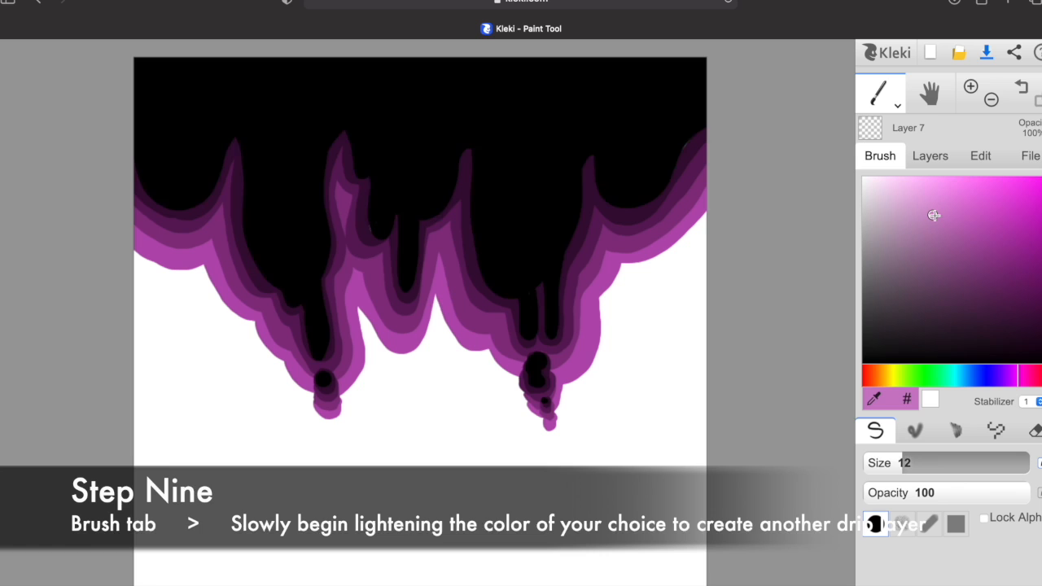
left_click_drag(904, 462, 915, 462)
left_click_drag(932, 211, 933, 193)
mouse_move(140, 262)
left_mouse_down()
mouse_move(211, 266)
mouse_move(202, 264)
mouse_move(232, 309)
mouse_move(277, 329)
mouse_move(244, 330)
mouse_move(290, 383)
mouse_move(309, 396)
mouse_move(363, 382)
mouse_move(344, 402)
mouse_move(358, 381)
mouse_move(363, 314)
mouse_move(389, 351)
mouse_move(414, 351)
mouse_move(469, 282)
mouse_move(451, 329)
mouse_move(438, 306)
mouse_move(462, 347)
mouse_move(492, 343)
mouse_move(516, 381)
mouse_move(595, 383)
mouse_move(560, 384)
mouse_move(581, 380)
mouse_move(604, 353)
mouse_move(608, 297)
mouse_move(624, 263)
mouse_move(706, 216)
left_mouse_up()
left_click_drag(329, 420, 332, 414)
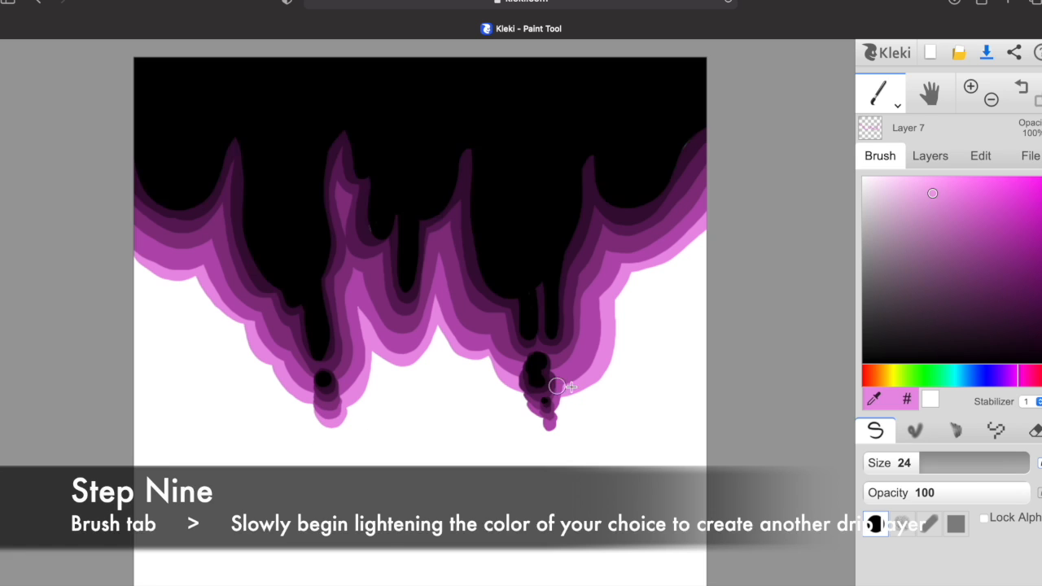
left_click(877, 463)
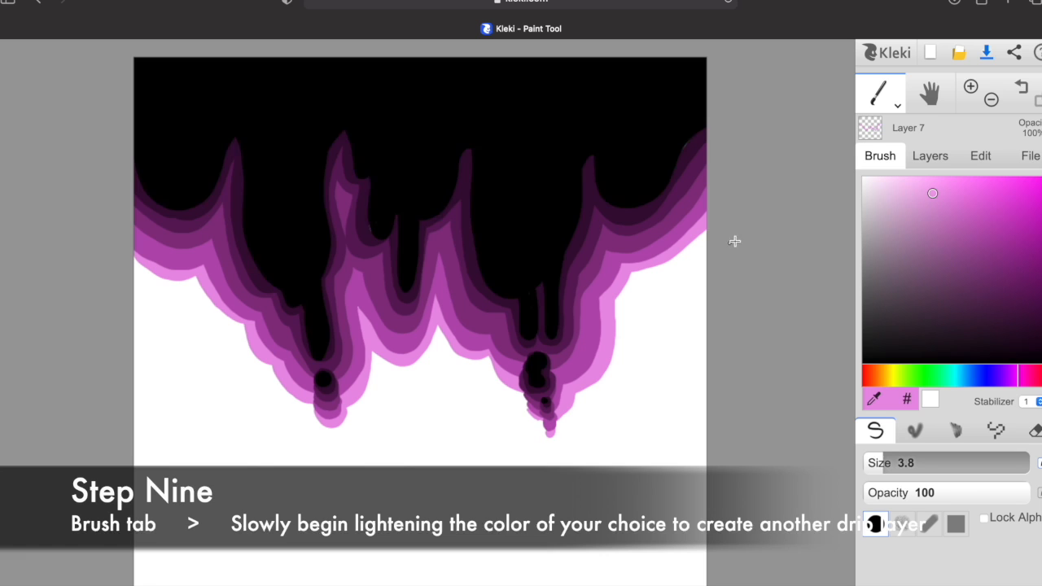
Add a new layer, place it directly below the light pink-purple layer, Layer 7, and return to the brush settings.
left_click(930, 155)
left_click(875, 190)
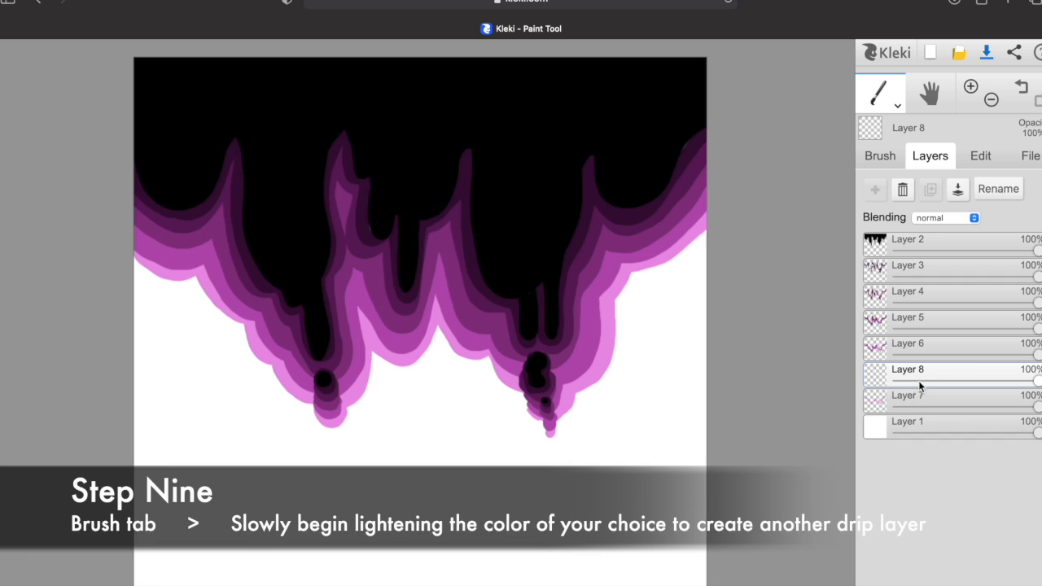
left_click_drag(920, 389, 918, 400)
left_click(880, 155)
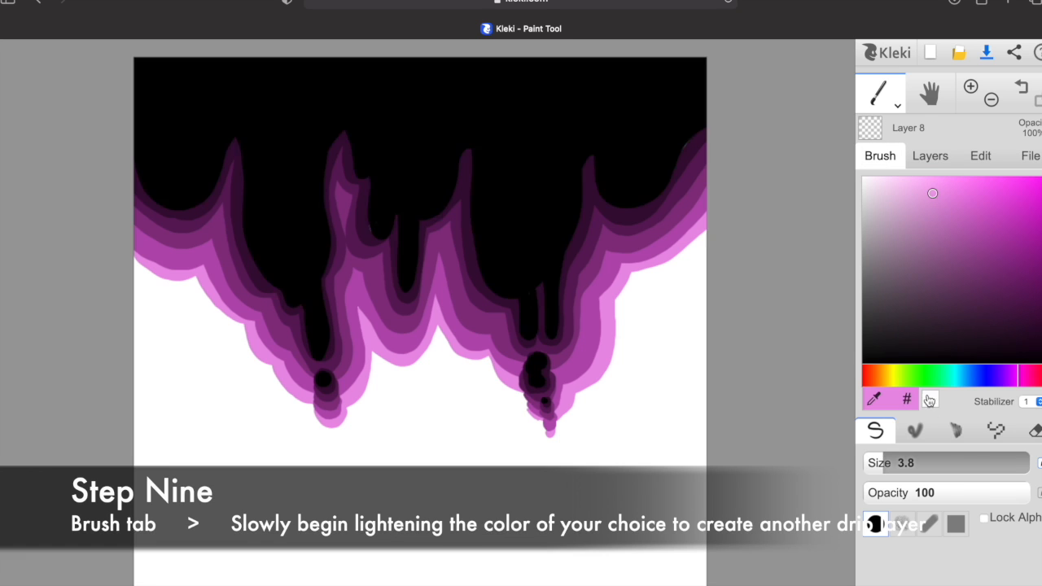
Paint a pale pink border below the drips on Layer 8 with a size 21 brush, then extend the small droplet at size 11.
left_click_drag(912, 193, 899, 194)
left_click_drag(912, 463, 918, 463)
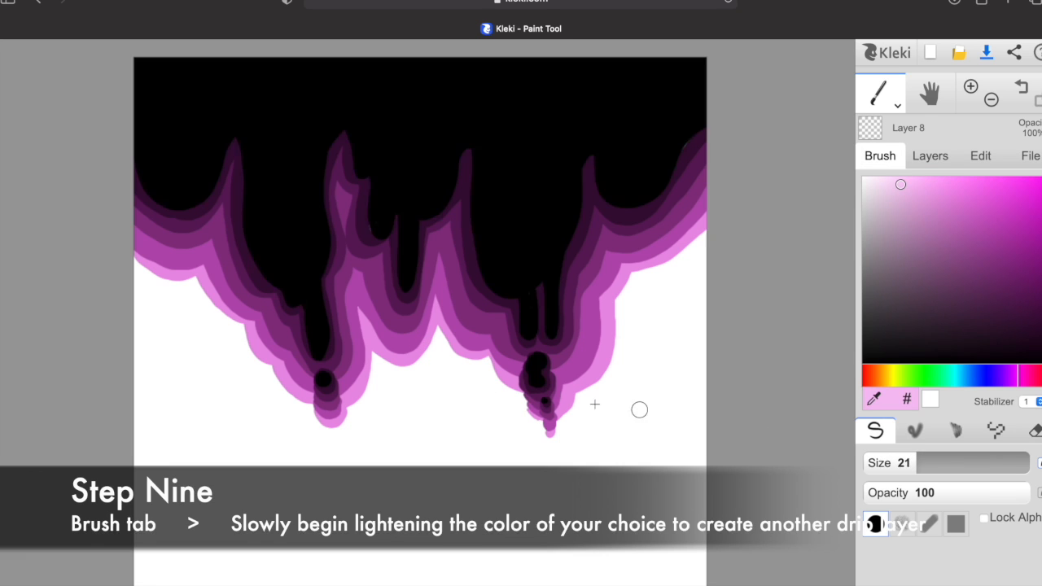
mouse_move(159, 279)
left_mouse_down()
mouse_move(200, 278)
mouse_move(269, 371)
mouse_move(302, 379)
left_mouse_up()
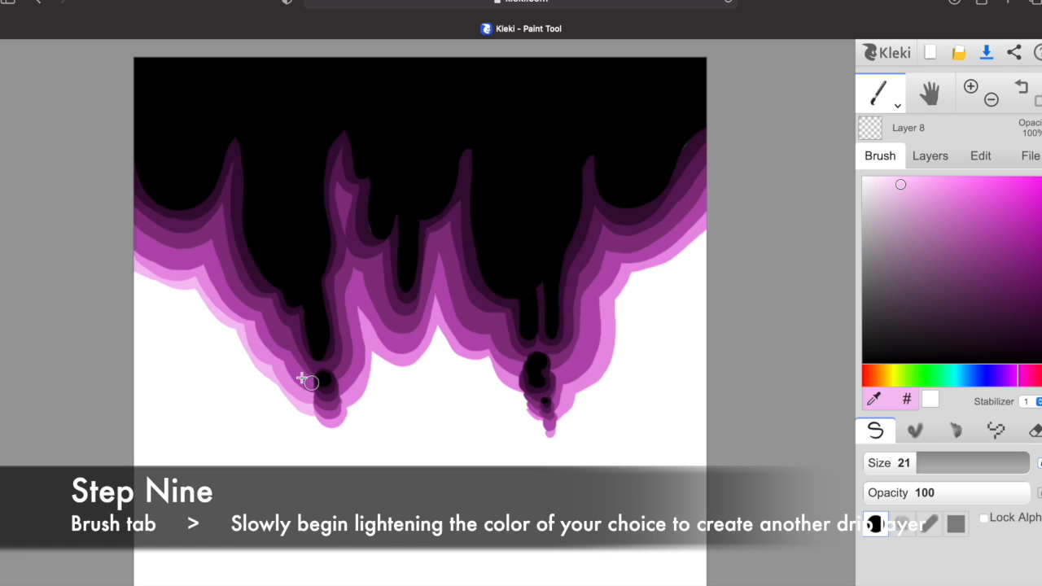
left_click_drag(201, 286, 137, 277)
mouse_move(346, 407)
left_mouse_down()
mouse_move(439, 323)
mouse_move(492, 371)
mouse_move(546, 391)
mouse_move(537, 418)
mouse_move(578, 398)
mouse_move(615, 358)
mouse_move(621, 293)
mouse_move(659, 250)
left_mouse_up()
left_click_drag(904, 464, 894, 463)
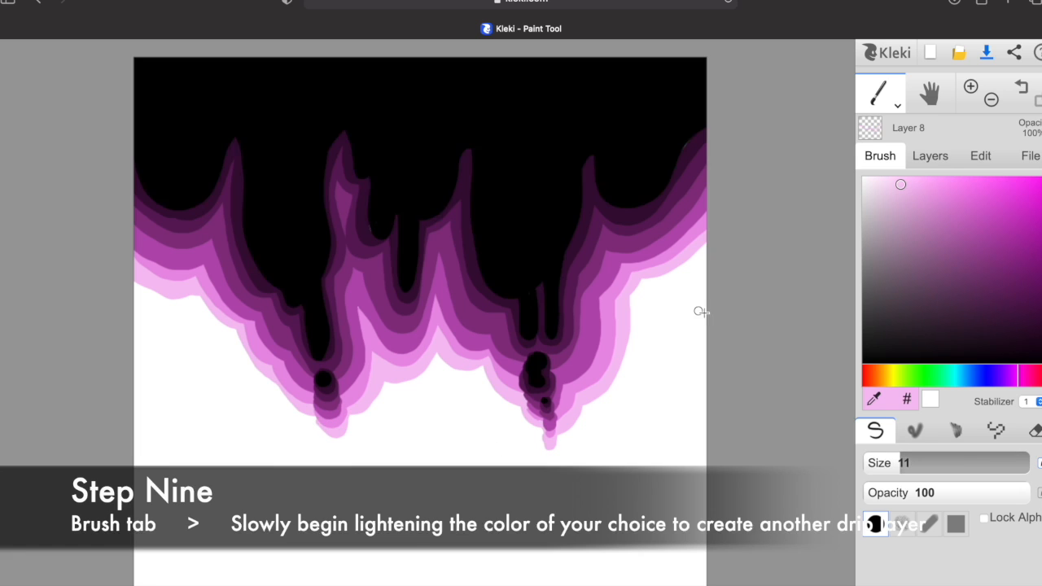
Try painting white highlights on the black drips of Layer 2 with a size 5.2 brush, and undo them.
left_click(935, 164)
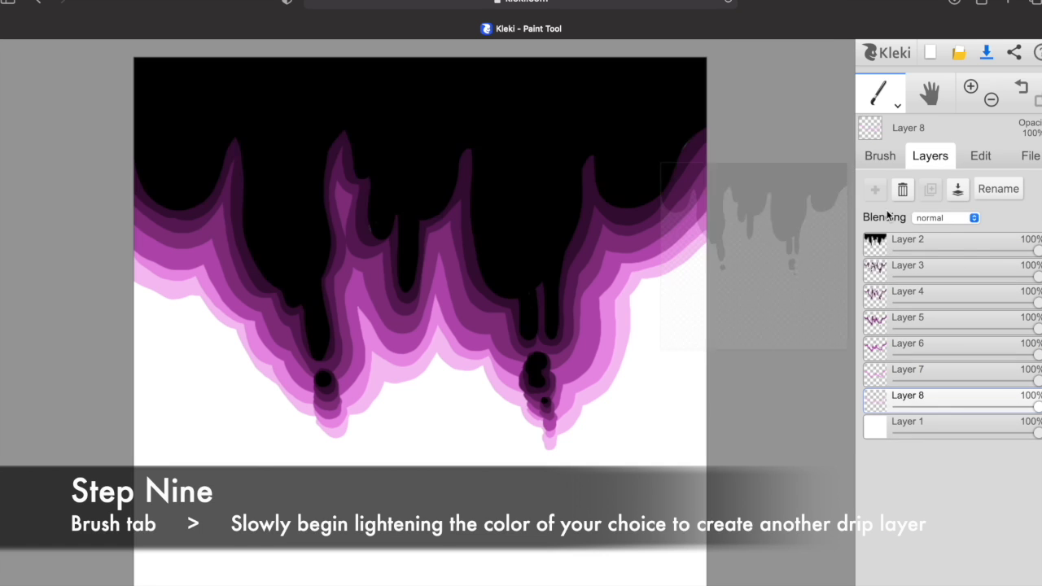
left_click(923, 236)
left_click(892, 161)
left_click_drag(869, 173, 861, 175)
left_click_drag(893, 469, 907, 492)
left_click(910, 492)
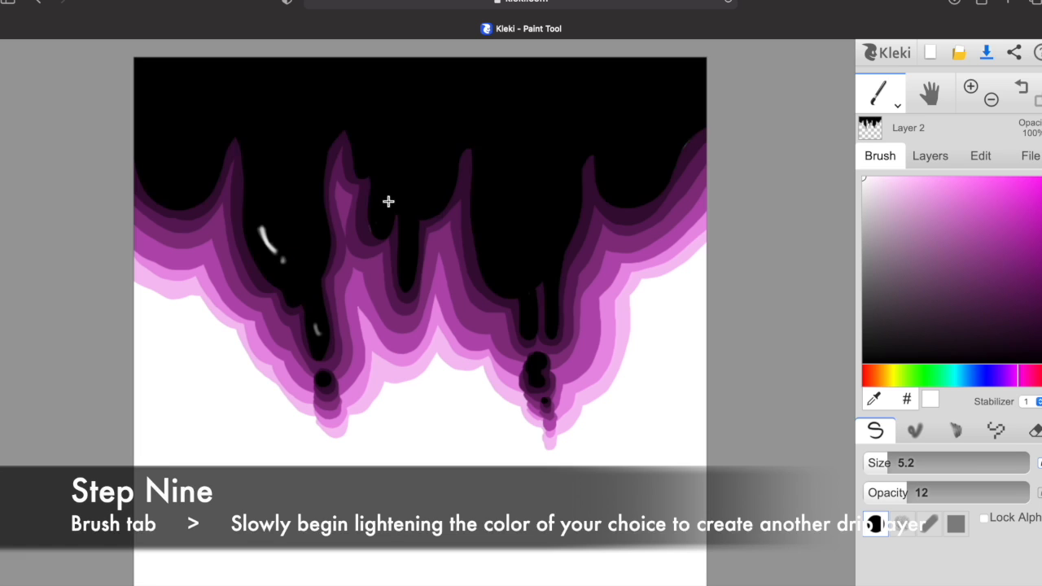
left_click(1024, 88)
left_click(1024, 88)
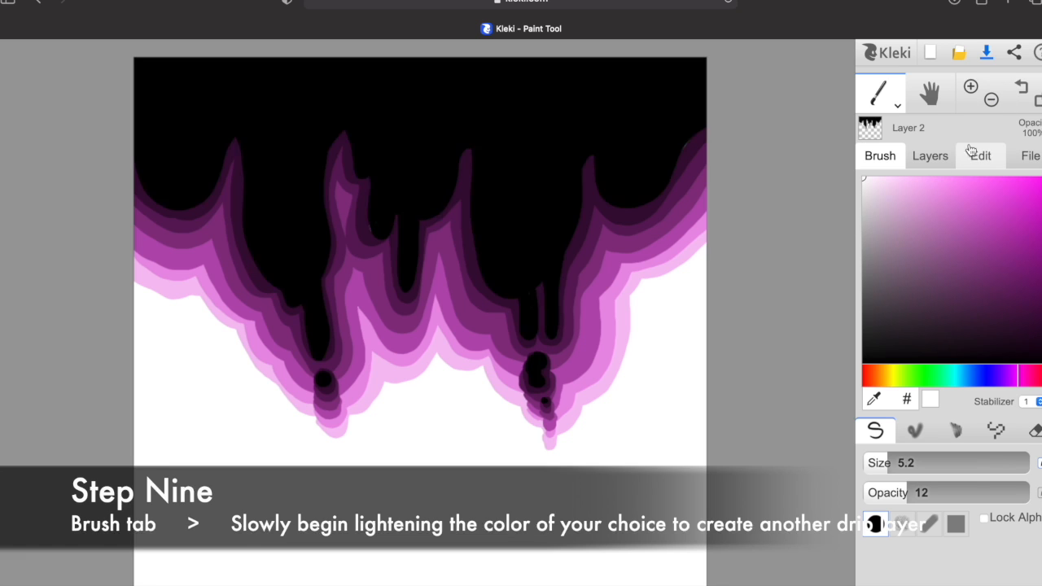
Paint over the background below the drips on Layer 1 with a bright yellow-green brush at size 149.
left_click(937, 161)
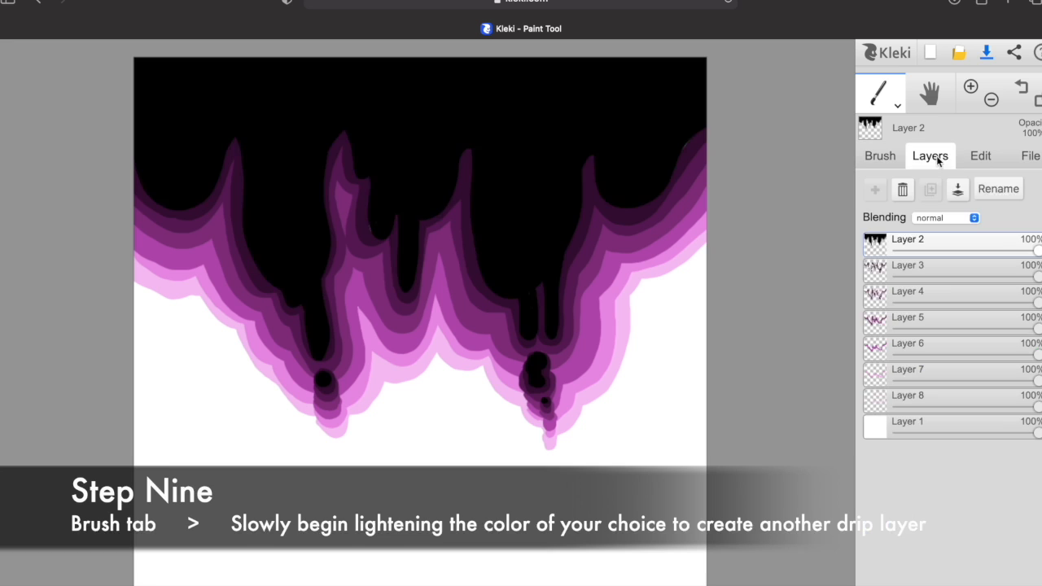
left_click(933, 432)
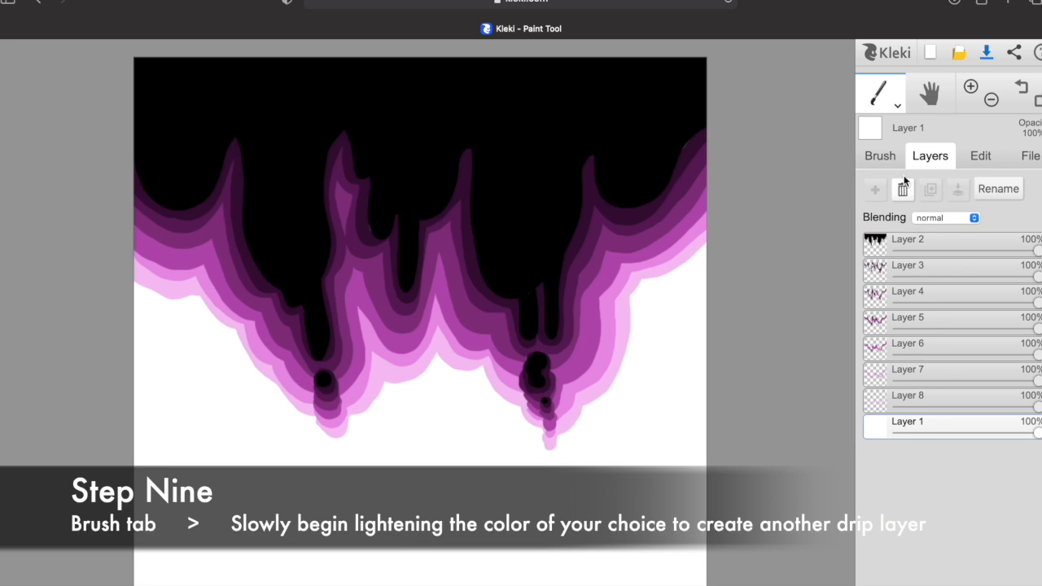
left_click(888, 160)
left_click(935, 374)
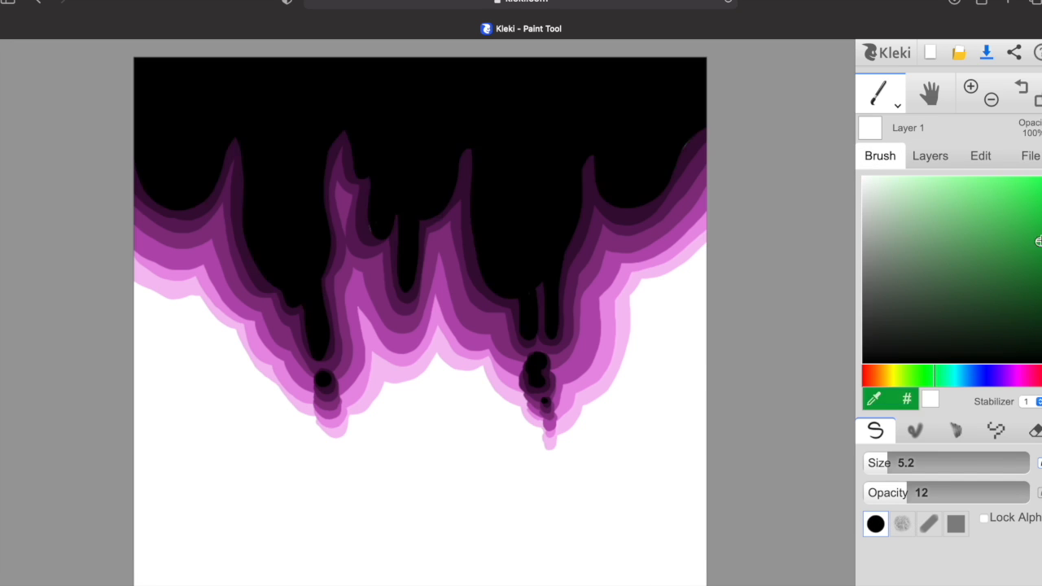
left_click_drag(930, 466, 997, 437)
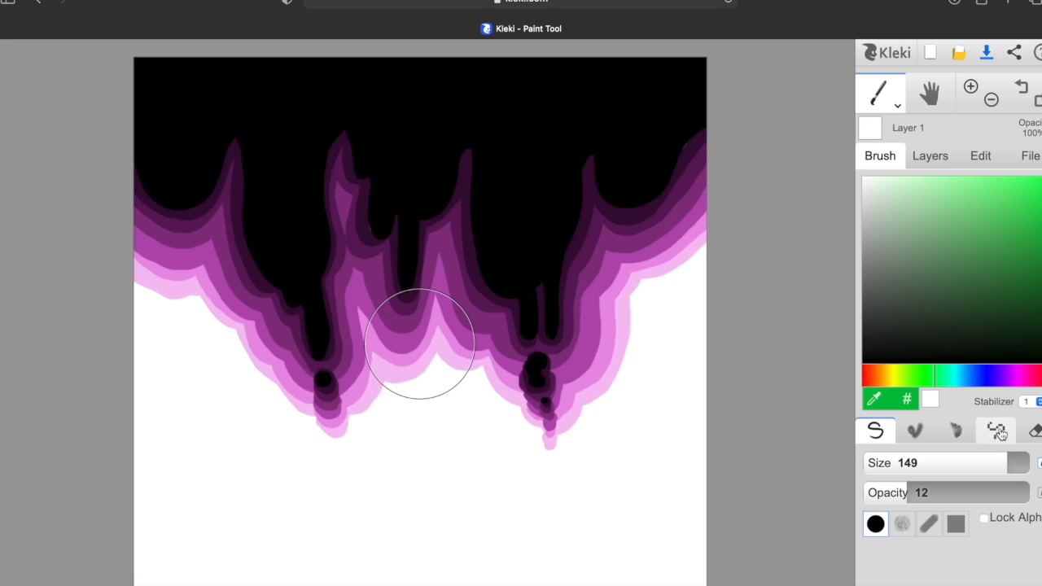
left_click(911, 375)
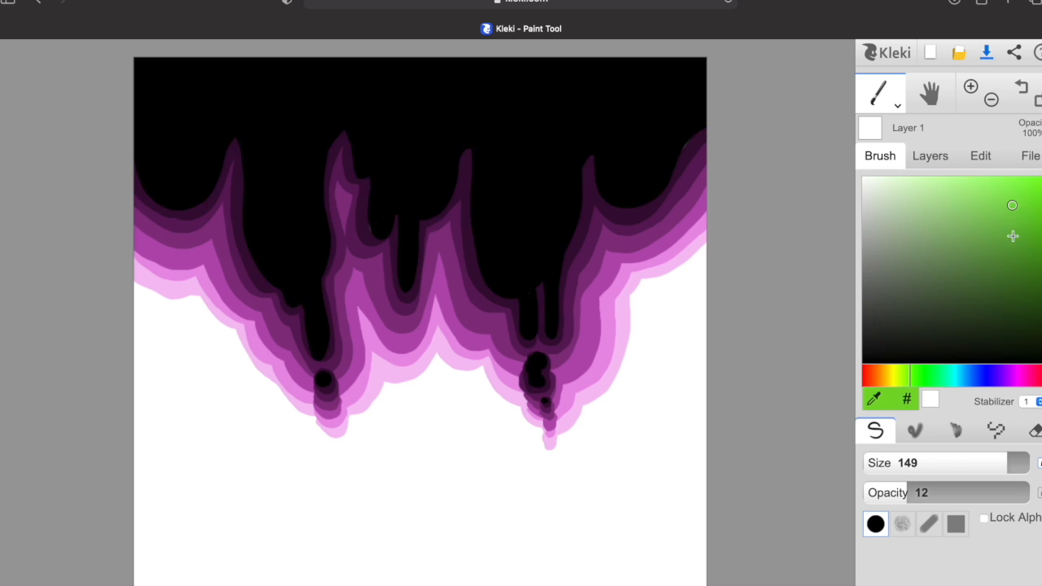
mouse_move(722, 415)
left_mouse_down()
mouse_move(568, 501)
mouse_move(596, 393)
mouse_move(445, 391)
mouse_move(437, 352)
mouse_move(372, 355)
mouse_move(197, 437)
mouse_move(130, 389)
mouse_move(179, 228)
mouse_move(197, 425)
mouse_move(252, 475)
mouse_move(249, 582)
mouse_move(545, 469)
mouse_move(674, 444)
mouse_move(740, 499)
mouse_move(720, 568)
mouse_move(664, 453)
mouse_move(686, 416)
mouse_move(523, 578)
mouse_move(318, 585)
mouse_move(142, 441)
left_mouse_up()
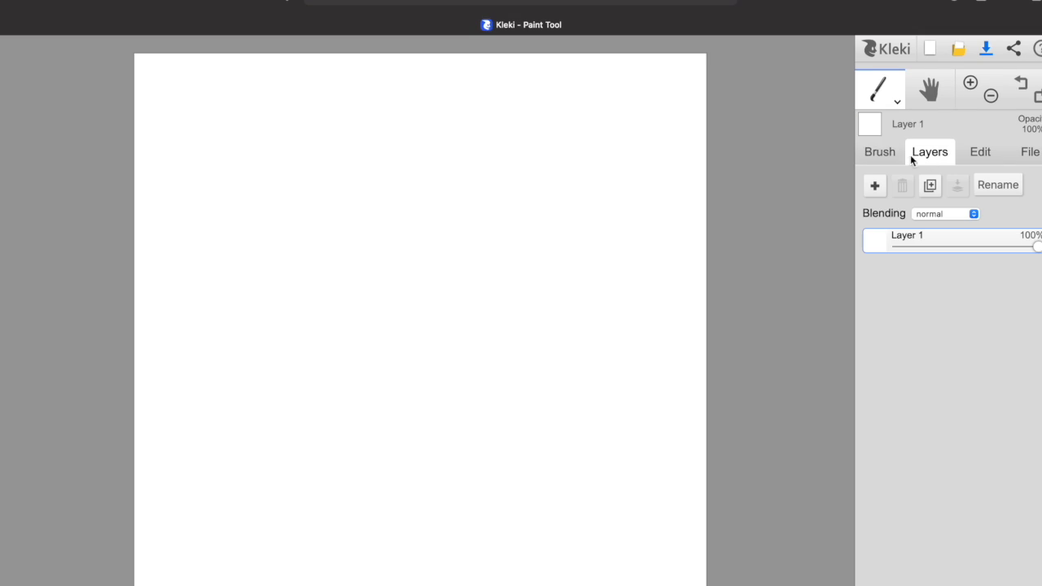
Add a new layer to the blank canvas and set the pen brush to pure red.
left_click(875, 184)
left_click(879, 152)
left_click(1039, 371)
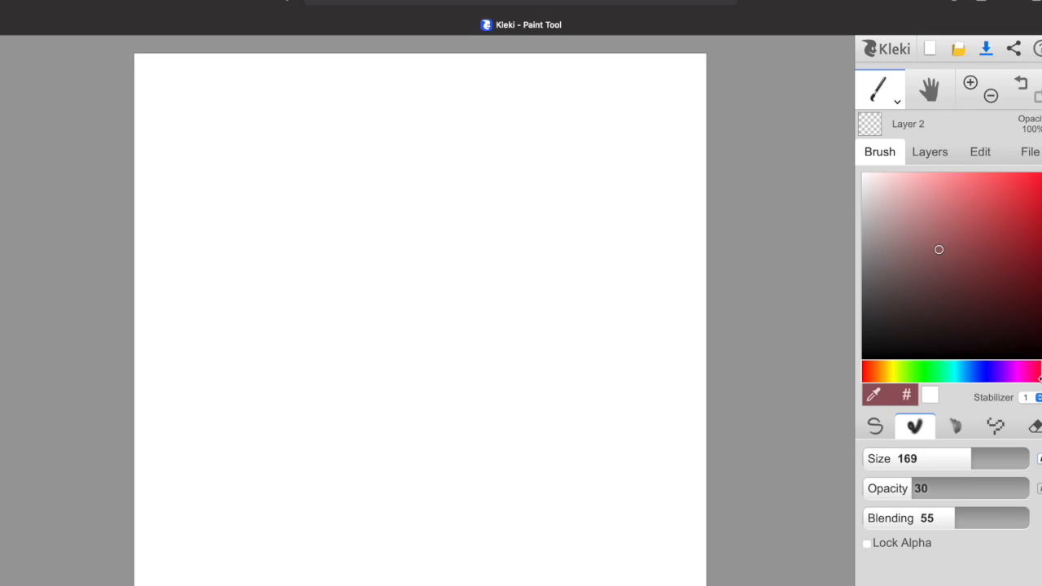
left_click_drag(1032, 203, 1041, 169)
left_click(875, 427)
Paint solid red drips of varying lengths across the upper edge of the canvas on Layer 2, setting the brush size to 49.
mouse_move(944, 460)
left_mouse_down()
mouse_move(998, 460)
mouse_move(919, 461)
left_mouse_up()
mouse_move(121, 84)
left_mouse_down()
mouse_move(202, 174)
mouse_move(245, 181)
mouse_move(313, 177)
mouse_move(380, 138)
mouse_move(442, 315)
mouse_move(550, 176)
mouse_move(645, 159)
mouse_move(697, 89)
mouse_move(651, 127)
mouse_move(676, 53)
mouse_move(640, 53)
mouse_move(578, 144)
mouse_move(622, 66)
mouse_move(566, 90)
mouse_move(528, 85)
mouse_move(447, 280)
mouse_move(431, 182)
mouse_move(476, 207)
mouse_move(460, 266)
mouse_move(534, 89)
mouse_move(468, 120)
mouse_move(451, 67)
mouse_move(421, 114)
mouse_move(346, 163)
mouse_move(332, 192)
mouse_move(375, 104)
mouse_move(401, 103)
mouse_move(292, 154)
mouse_move(266, 212)
mouse_move(299, 118)
mouse_move(276, 155)
mouse_move(324, 156)
mouse_move(347, 104)
mouse_move(409, 56)
mouse_move(463, 157)
mouse_move(372, 54)
mouse_move(270, 57)
mouse_move(158, 104)
mouse_move(175, 143)
mouse_move(191, 82)
mouse_move(172, 59)
left_mouse_up()
left_click(945, 461)
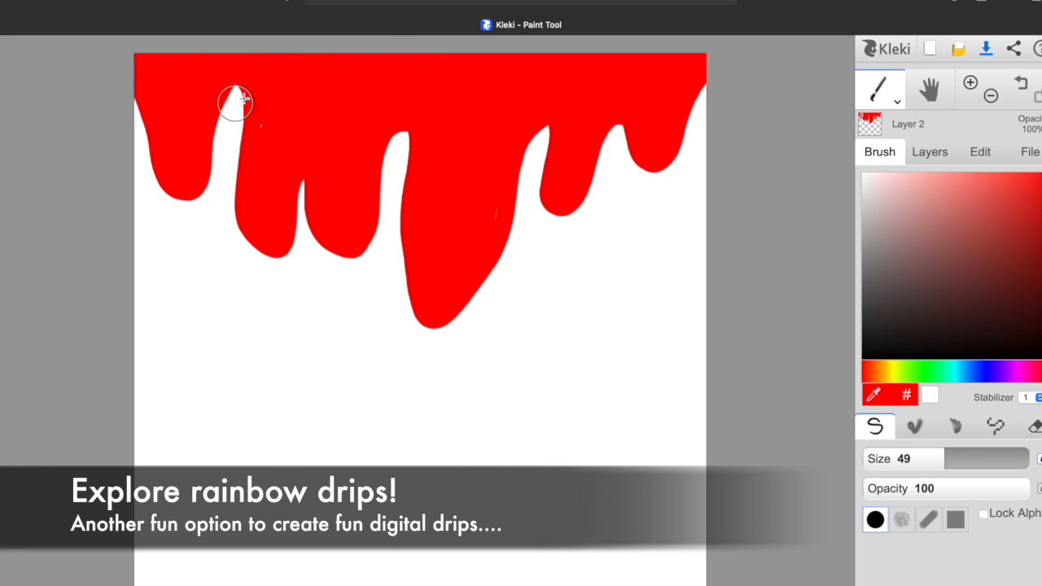
Add a layer directly below the red drips, Layer 2, and paint an orange border beneath them.
left_click(931, 152)
left_click(874, 185)
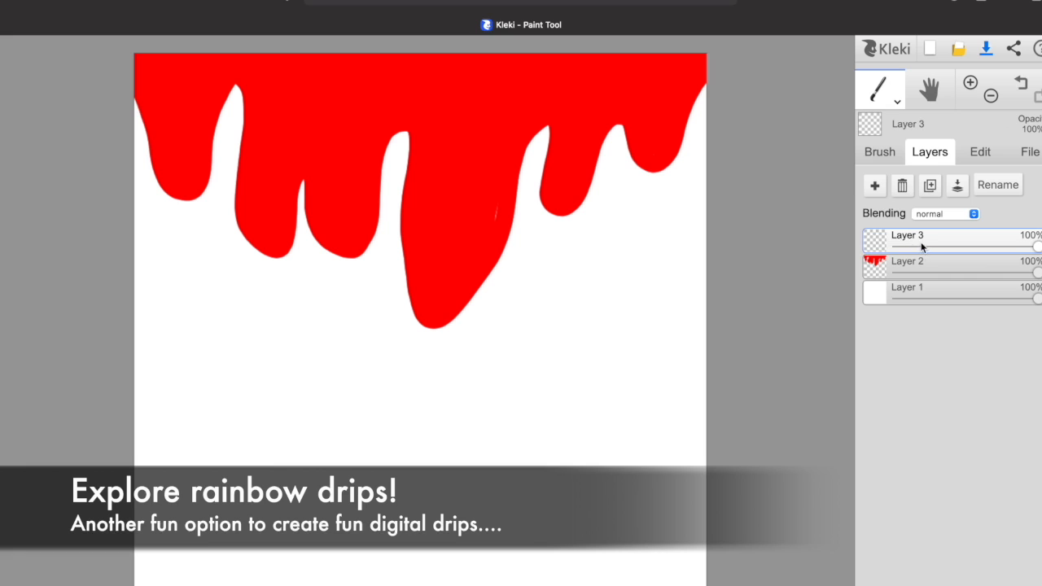
left_click_drag(918, 238, 921, 279)
left_click(881, 153)
left_click_drag(914, 376, 884, 372)
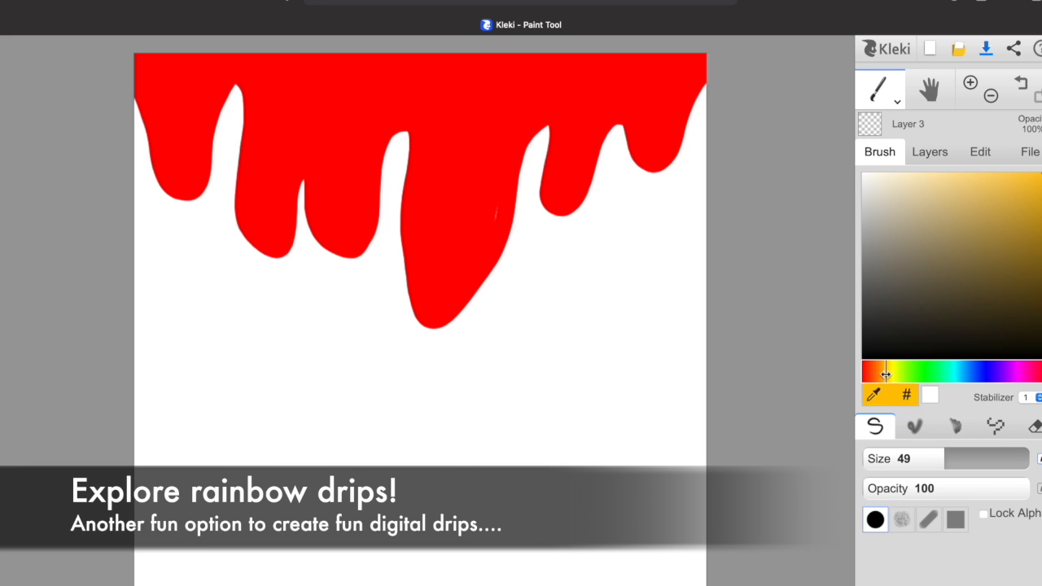
mouse_move(134, 98)
left_mouse_down()
mouse_move(181, 214)
mouse_move(231, 155)
mouse_move(286, 174)
mouse_move(334, 263)
mouse_move(432, 109)
mouse_move(413, 299)
mouse_move(521, 168)
mouse_move(535, 204)
mouse_move(728, 63)
left_mouse_up()
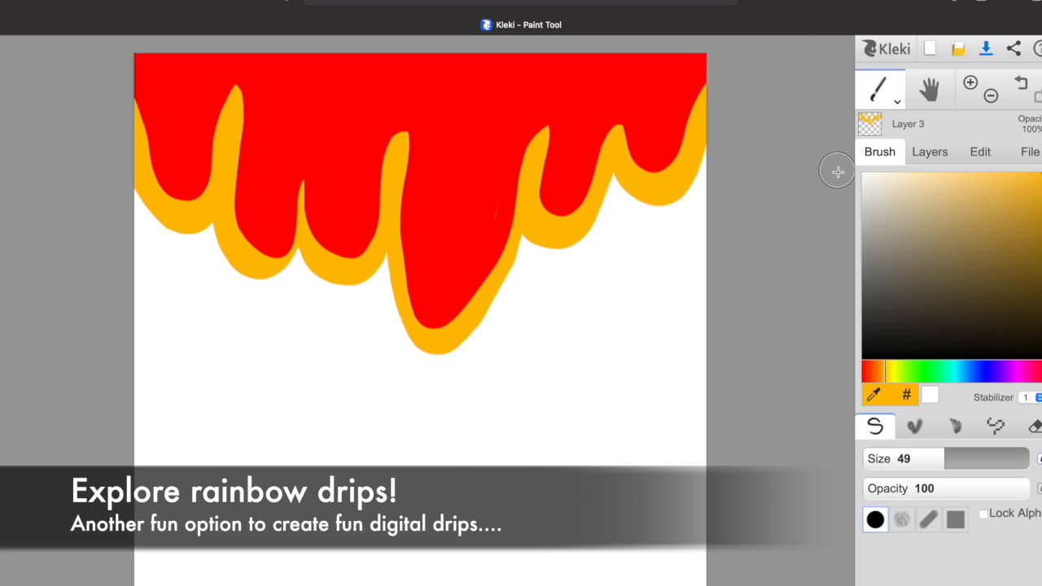
Add a layer directly below the orange layer, Layer 3, and paint a lime green border along the orange drips.
left_click(930, 152)
left_click(874, 184)
left_click_drag(923, 295, 920, 253)
left_click(879, 151)
left_click(902, 371)
mouse_move(174, 205)
left_mouse_down()
mouse_move(330, 291)
mouse_move(611, 179)
mouse_move(692, 182)
mouse_move(724, 139)
left_mouse_up()
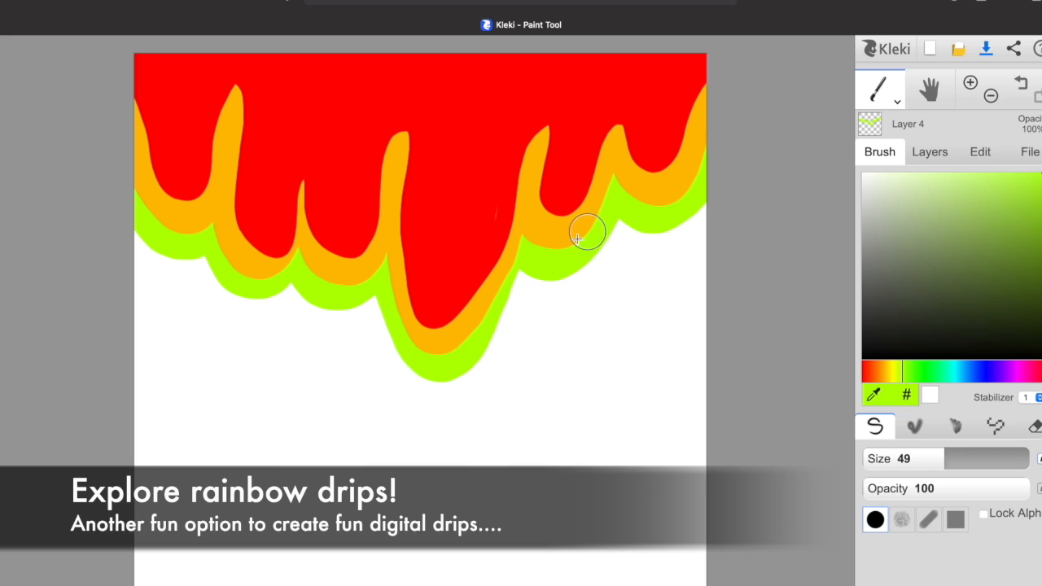
Add a layer directly below the lime green layer, Layer 4, and paint a turquoise border along the green drips.
left_click(932, 153)
left_click(874, 185)
left_click(880, 152)
left_click_drag(936, 372, 948, 372)
mouse_move(207, 271)
left_mouse_down()
mouse_move(325, 252)
mouse_move(378, 285)
mouse_move(465, 387)
mouse_move(520, 275)
mouse_move(632, 247)
mouse_move(705, 149)
left_mouse_up()
Add a layer directly below the turquoise layer, Layer 5, and paint a blue border along the turquoise drips.
left_click(933, 155)
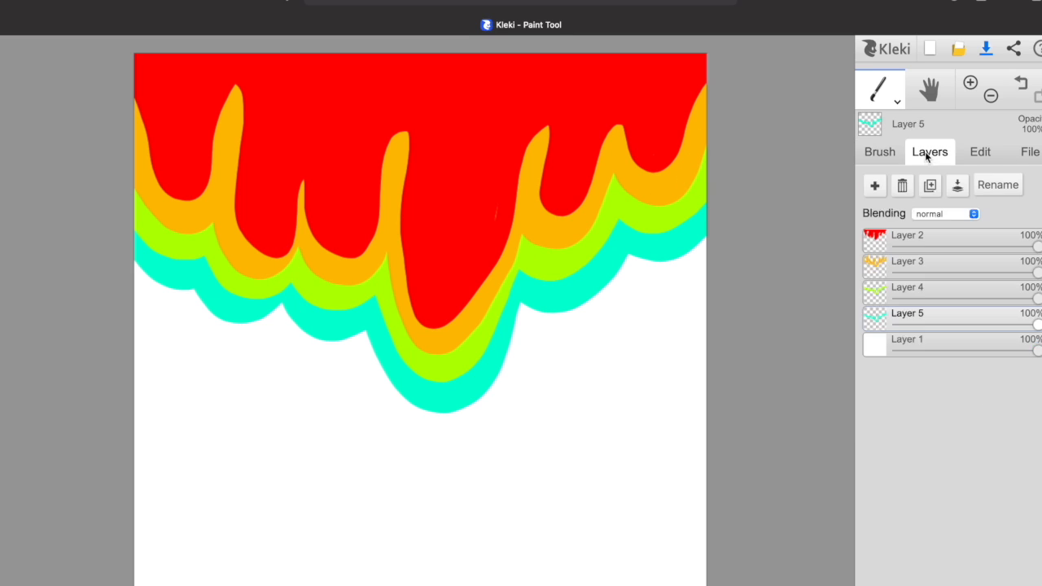
left_click(934, 325)
left_click(880, 152)
left_click(971, 372)
left_click_drag(972, 377, 974, 373)
mouse_move(121, 276)
left_mouse_down()
mouse_move(488, 383)
mouse_move(541, 320)
mouse_move(707, 244)
left_mouse_up()
Add a layer directly below the blue layer, Layer 6, and paint a violet border along the blue drips.
left_click(929, 151)
left_click(874, 185)
left_click_drag(941, 350, 941, 367)
left_click(880, 151)
left_click(1006, 371)
mouse_move(138, 319)
left_mouse_down()
mouse_move(323, 368)
mouse_move(407, 435)
mouse_move(497, 406)
mouse_move(568, 352)
mouse_move(641, 273)
mouse_move(656, 309)
mouse_move(707, 264)
left_mouse_up()
Add a layer directly below the violet layer, Layer 7, and paint a magenta border along the violet drips.
left_click(930, 151)
left_click(874, 185)
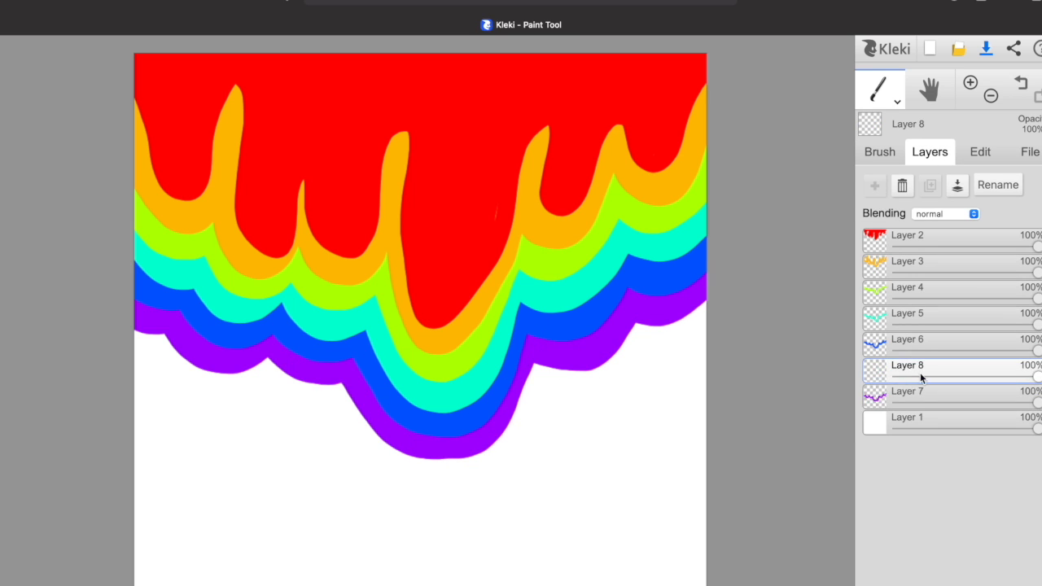
left_click(880, 151)
left_click(1017, 371)
mouse_move(130, 346)
left_mouse_down()
mouse_move(174, 348)
mouse_move(267, 343)
mouse_move(263, 362)
mouse_move(345, 374)
mouse_move(346, 386)
mouse_move(468, 466)
mouse_move(561, 355)
mouse_move(545, 378)
mouse_move(630, 319)
mouse_move(661, 335)
mouse_move(712, 262)
left_mouse_up()
Select the orange layer, Layer 3, and sample its orange color from the canvas.
left_click(928, 154)
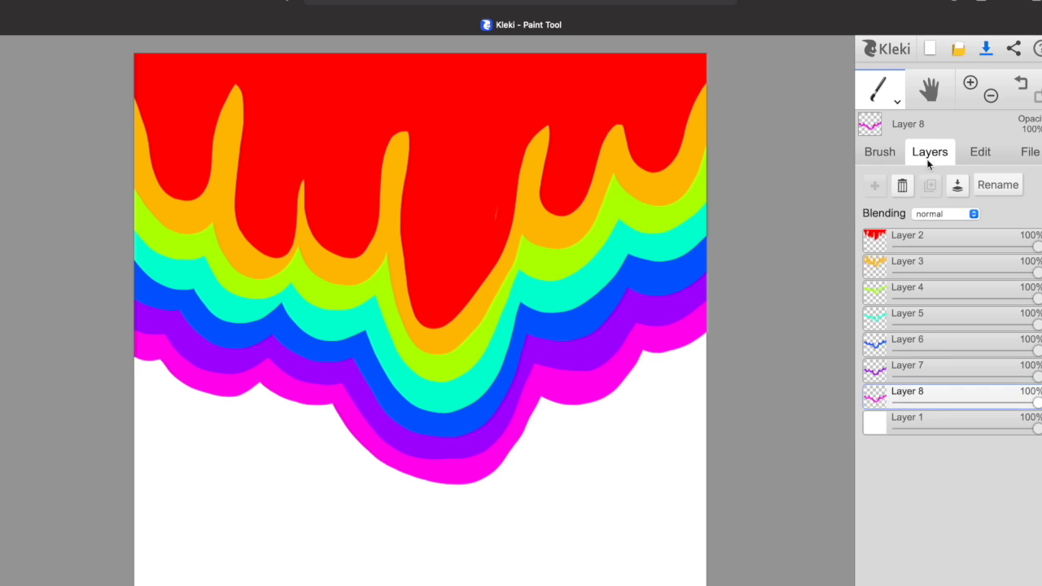
left_click(923, 260)
left_click(883, 154)
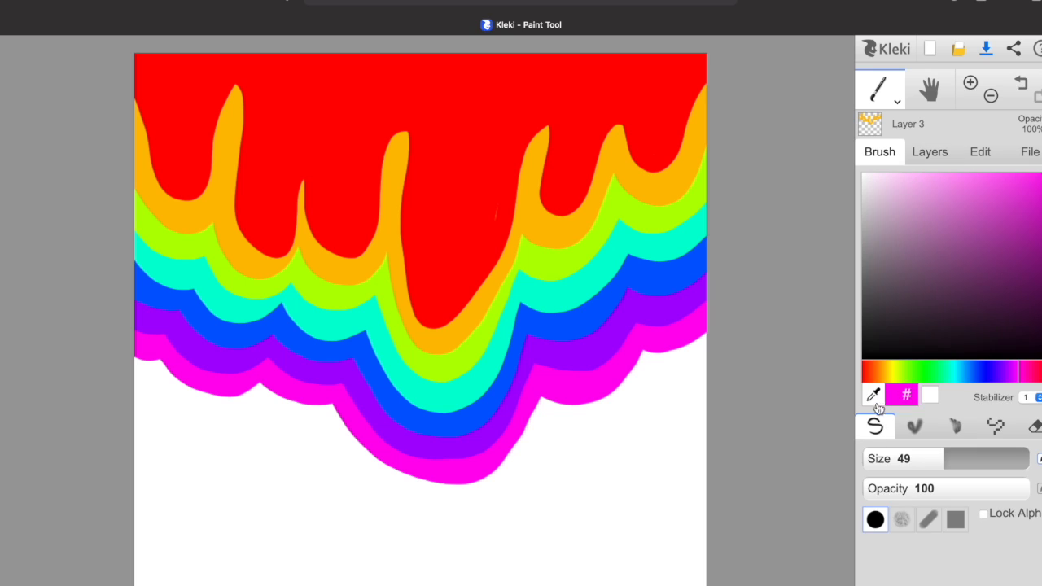
left_click(682, 175, "alt")
Set up the blending brush with a dark brown shade of the orange, opacity 16 and size 19.
left_click(914, 426)
left_click(901, 488)
left_click_drag(902, 488, 887, 488)
left_click(1039, 293)
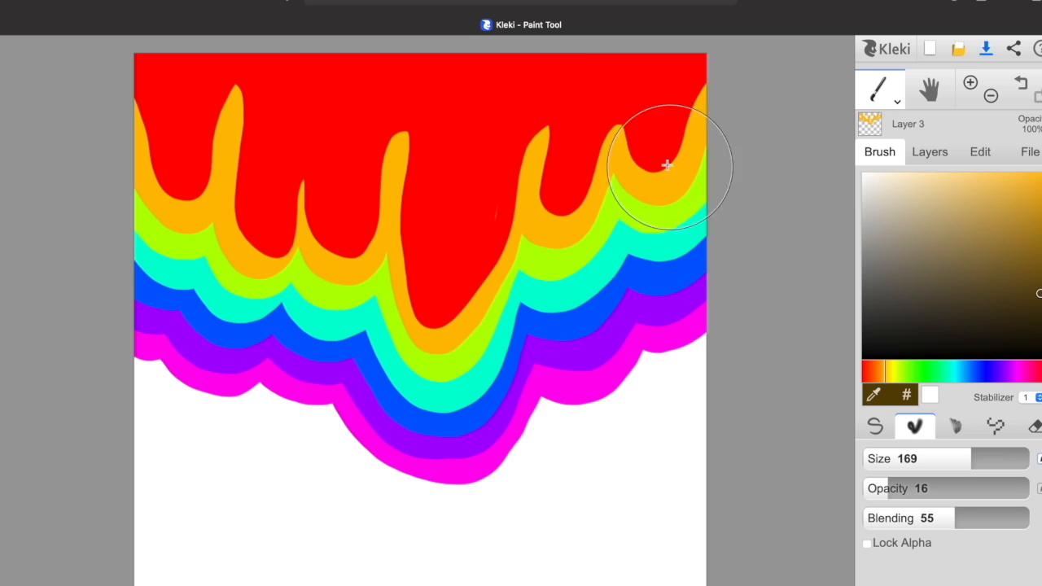
left_click_drag(913, 465, 898, 461)
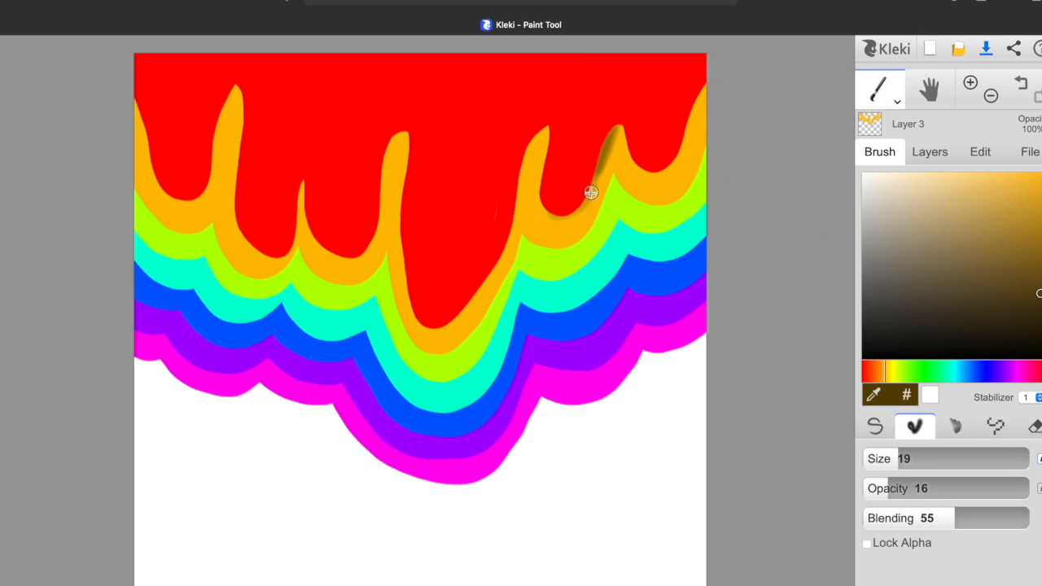
Paint soft dark shadows on the orange layer, Layer 3, along the edges of the red drips.
mouse_move(618, 128)
left_mouse_down()
mouse_move(662, 175)
mouse_move(716, 76)
left_mouse_up()
mouse_move(525, 149)
left_mouse_down()
mouse_move(502, 240)
mouse_move(446, 328)
left_mouse_up()
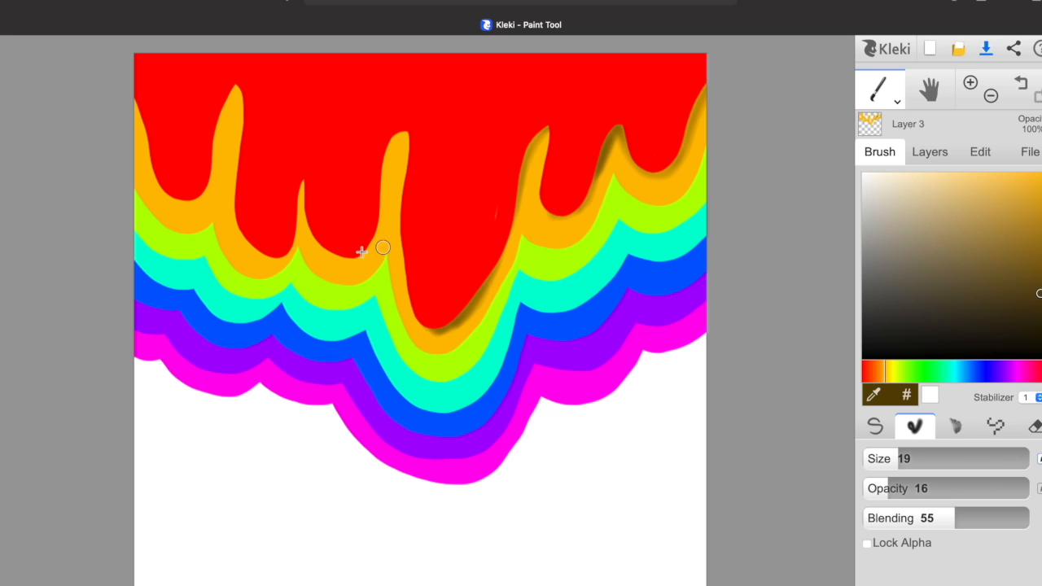
left_click_drag(352, 256, 407, 132)
mouse_move(197, 195)
left_mouse_down()
mouse_move(247, 73)
mouse_move(201, 192)
mouse_move(269, 69)
mouse_move(210, 152)
mouse_move(217, 133)
mouse_move(215, 175)
mouse_move(188, 183)
mouse_move(243, 106)
left_mouse_up()
left_click_drag(387, 174, 381, 177)
left_click_drag(474, 298, 562, 118)
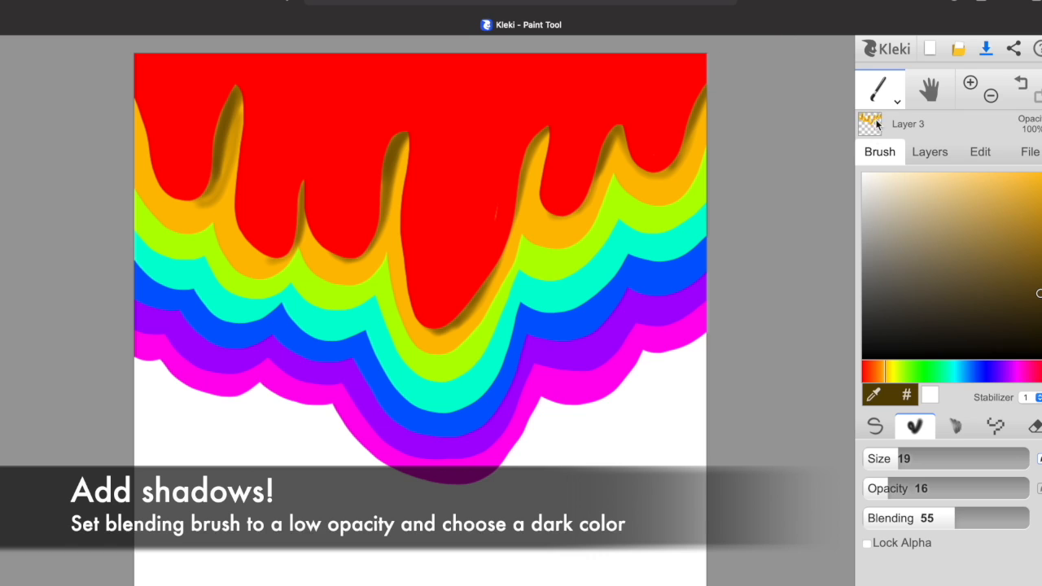
On the lime green layer, Layer 4, paint dark green shadows along the orange drips using the blending brush at opacity 29 and blending 69.
left_click(929, 152)
left_click(903, 291)
left_click(879, 152)
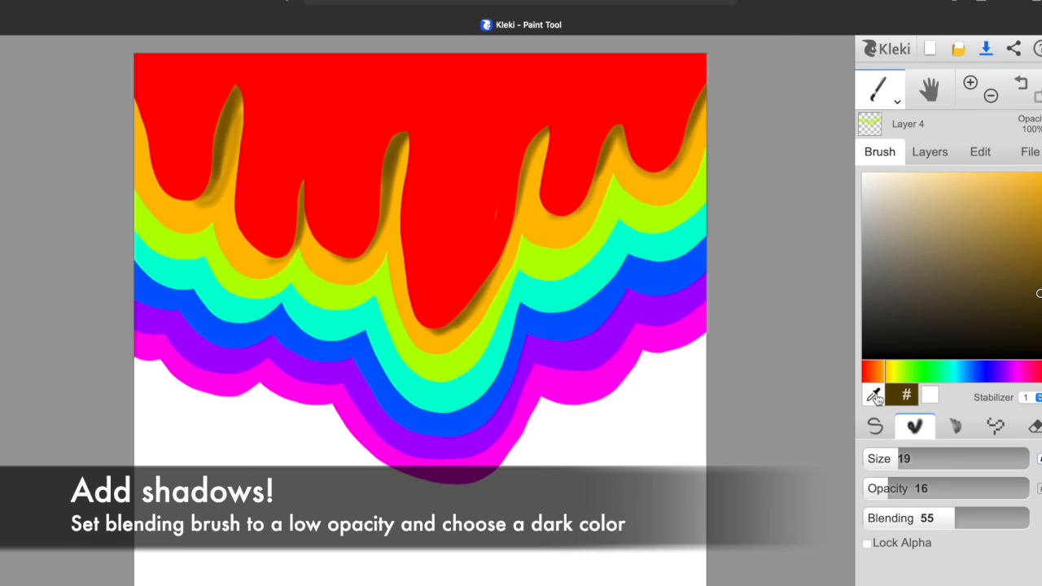
left_click(576, 257)
left_click(982, 260)
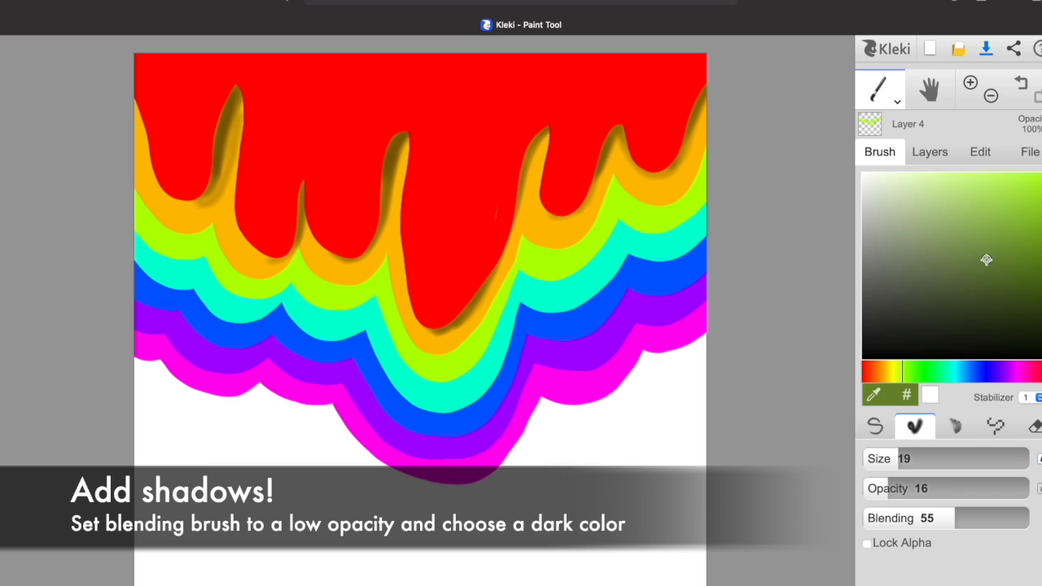
left_click_drag(891, 488, 912, 488)
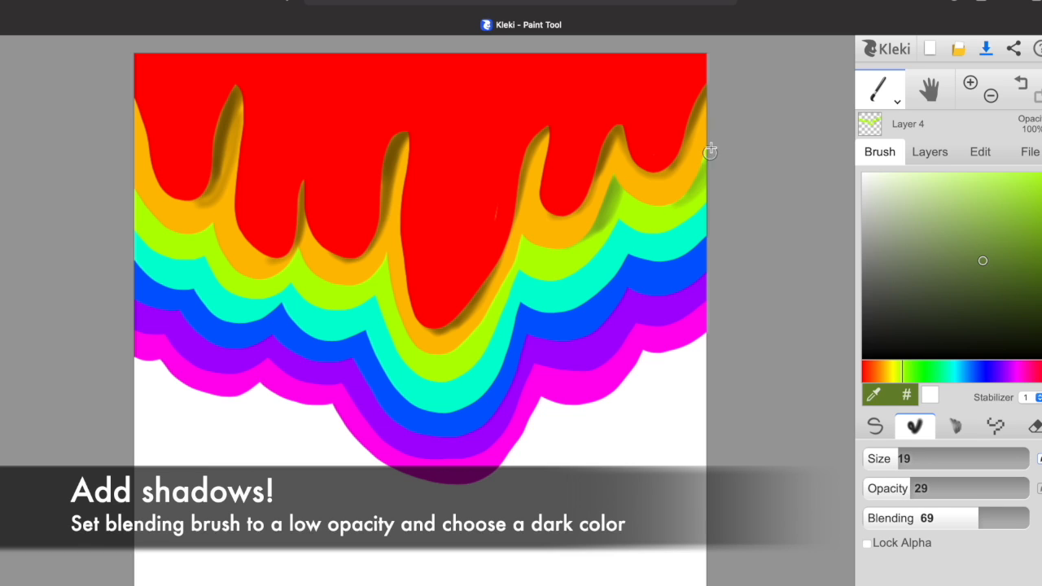
left_click_drag(512, 244, 446, 355)
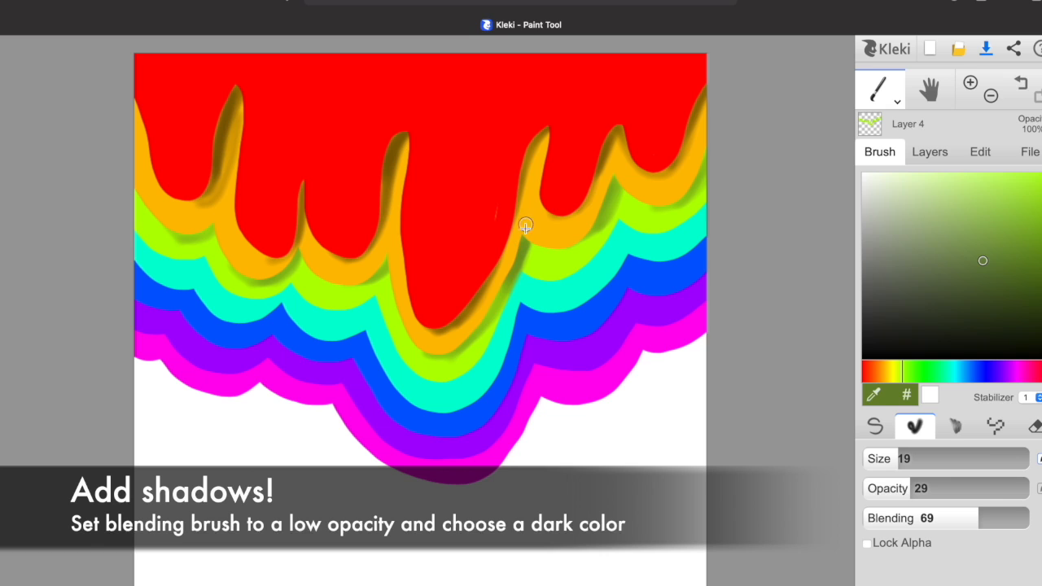
On the turquoise layer, Layer 5, sample its color, choose a dark teal shade and paint shadows along the lime green drips.
left_click(933, 162)
left_click(921, 314)
left_click(893, 153)
left_click(873, 396)
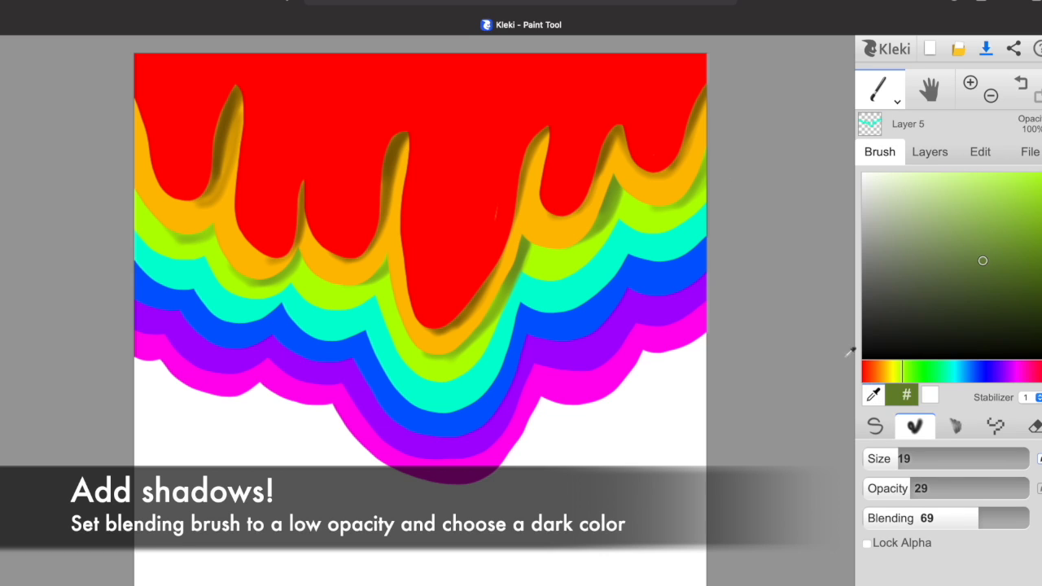
left_click(677, 249)
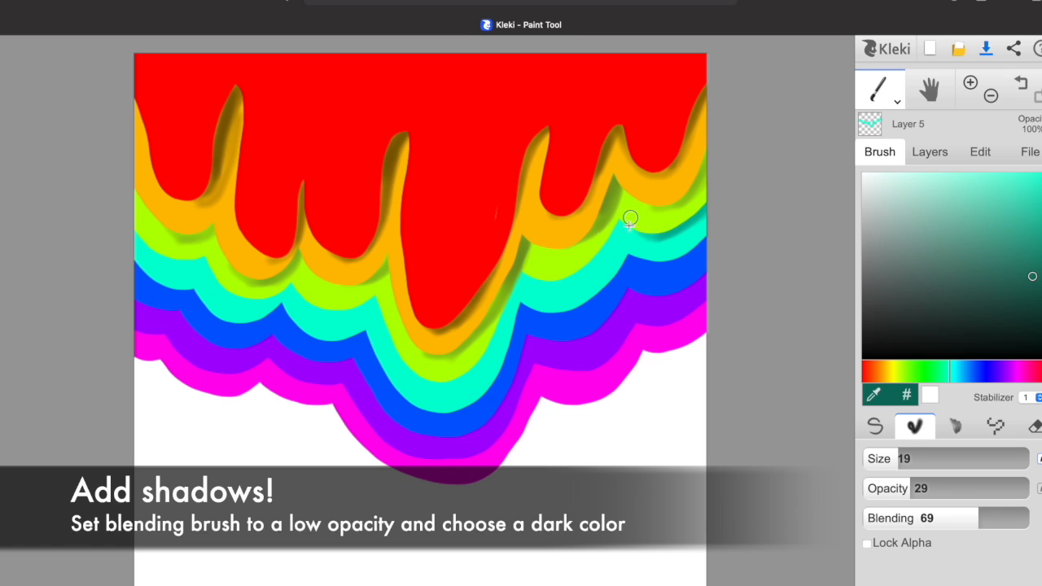
left_click_drag(460, 376, 446, 354)
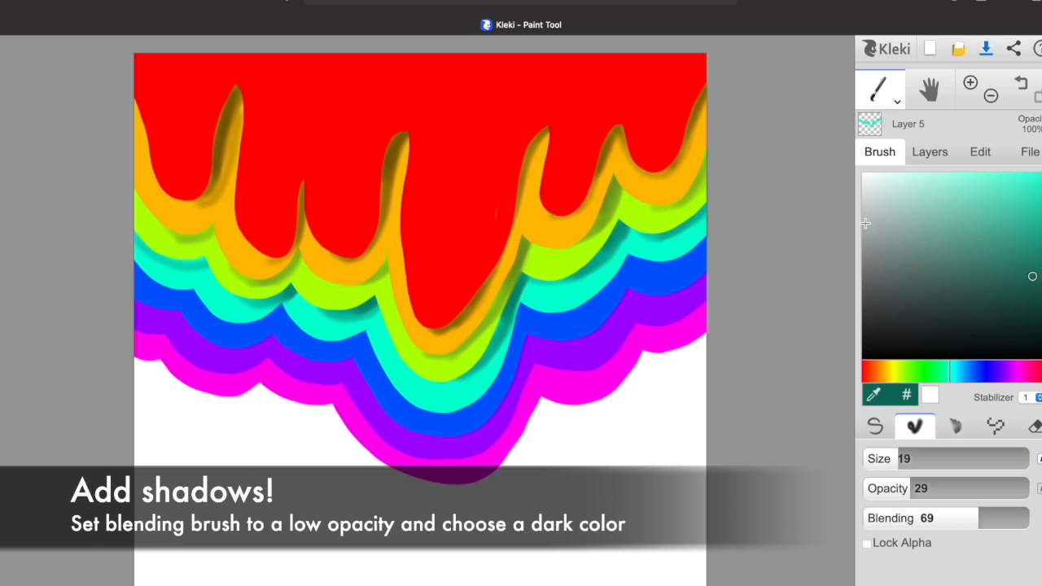
On the blue layer, Layer 6, sample its color, choose a dark navy shade and paint shadows along the turquoise drips.
left_click(930, 153)
left_click(910, 336)
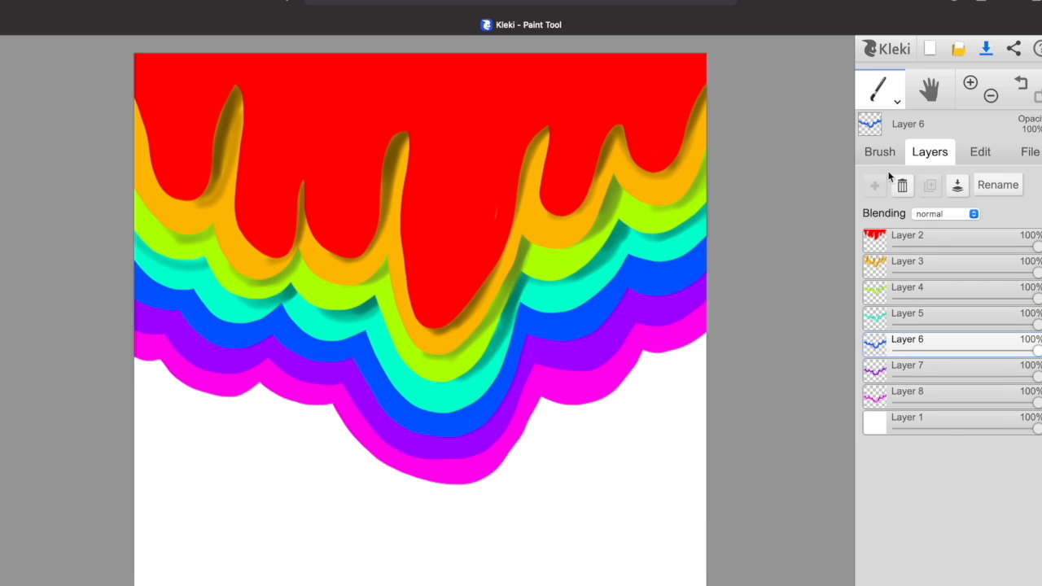
left_click(880, 152)
left_click(666, 273, "alt")
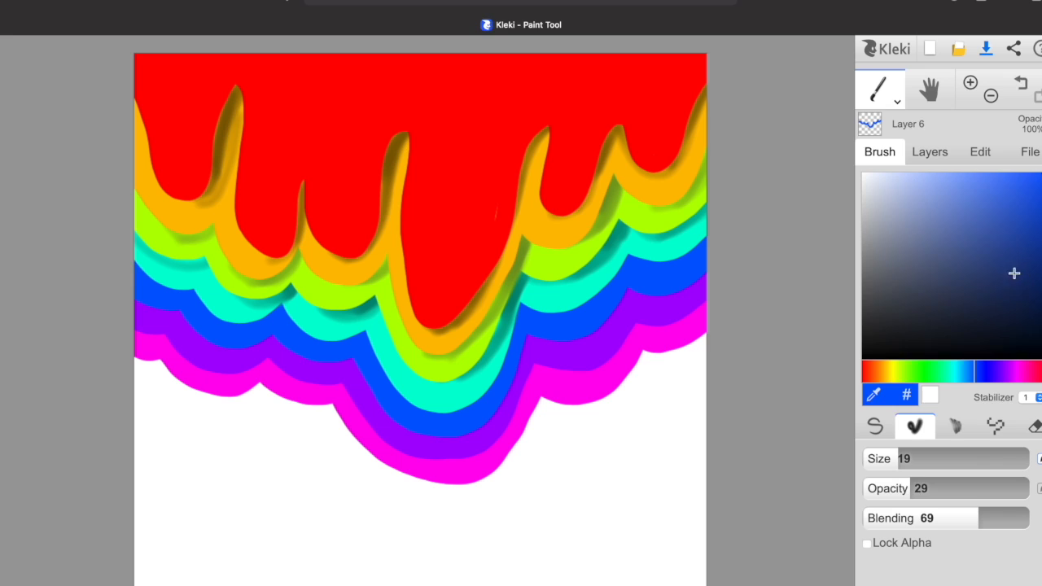
left_click(703, 251, "alt")
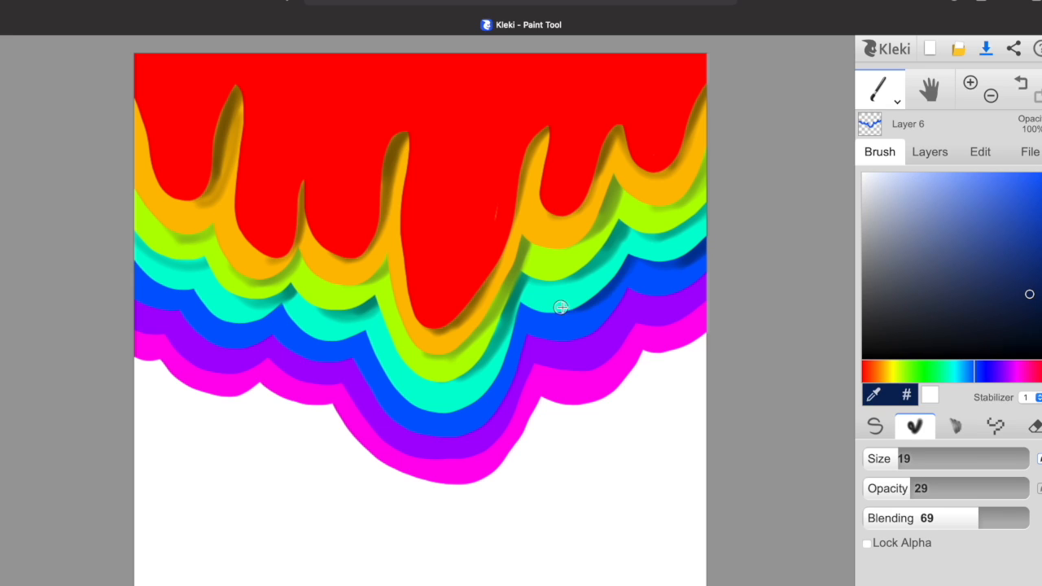
left_click_drag(525, 311, 444, 422)
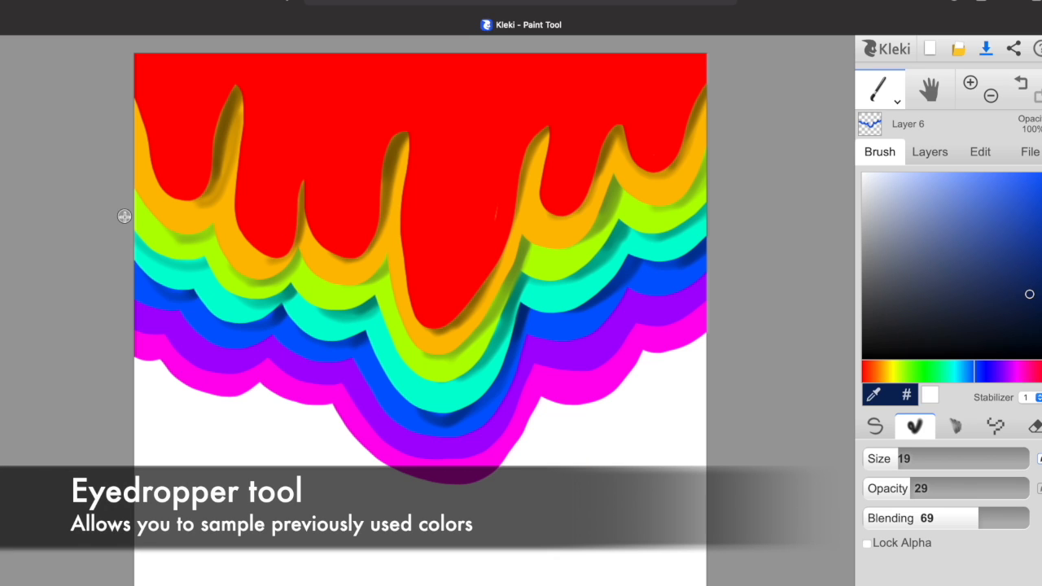
On Layer 7, sample the violet color, choose a dark violet shade and begin the shadow at the right end of the blue drips.
left_click(930, 152)
left_click(905, 370)
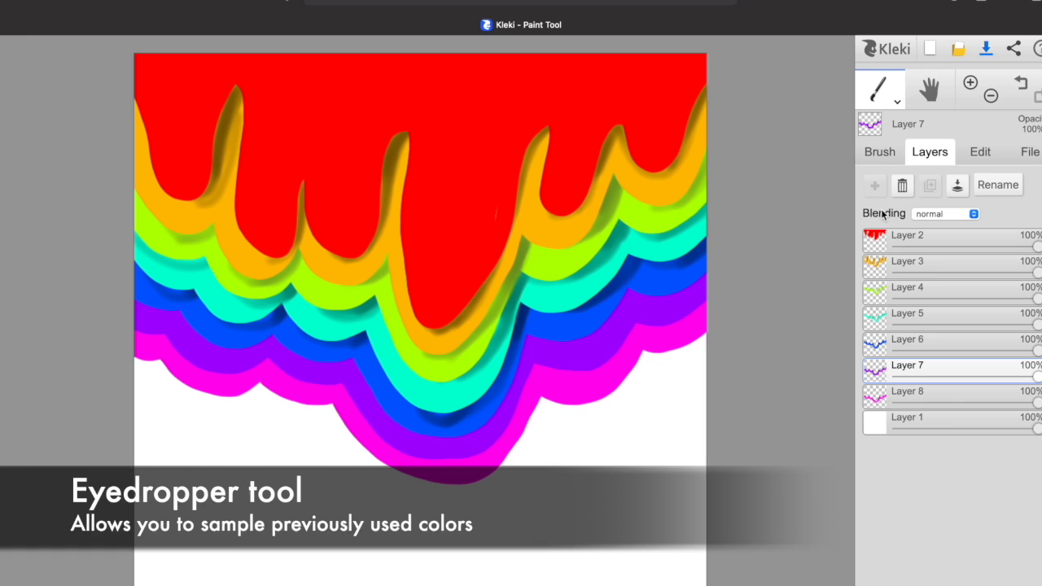
left_click(880, 151)
left_click(631, 313)
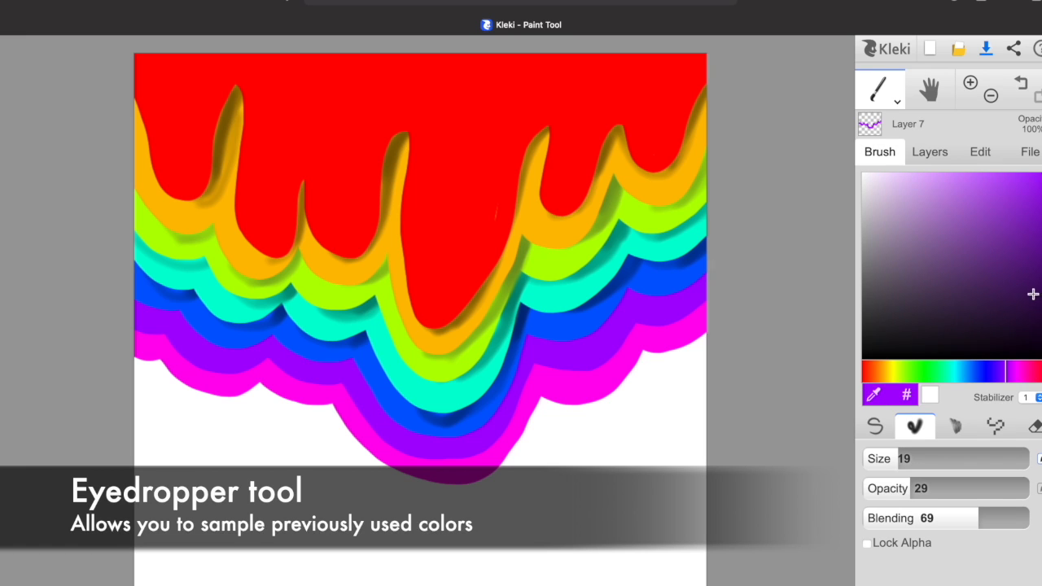
left_click(681, 292)
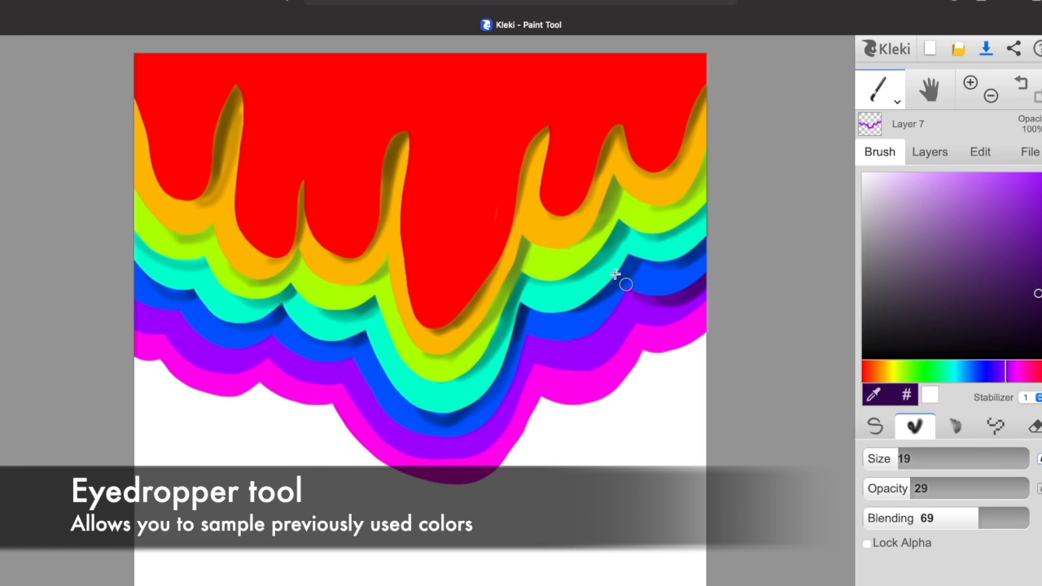
Set the blending brush to opacity 17 and size 59, and paint dark violet shadows along the rest of the blue drips.
left_click_drag(909, 488, 890, 489)
left_click_drag(899, 459, 926, 459)
mouse_move(509, 343)
left_mouse_down()
mouse_move(518, 342)
mouse_move(491, 403)
left_mouse_up()
mouse_move(330, 394)
left_mouse_down()
mouse_move(345, 363)
mouse_move(93, 254)
left_mouse_up()
left_click_drag(523, 337, 457, 422)
left_click_drag(621, 297, 530, 314)
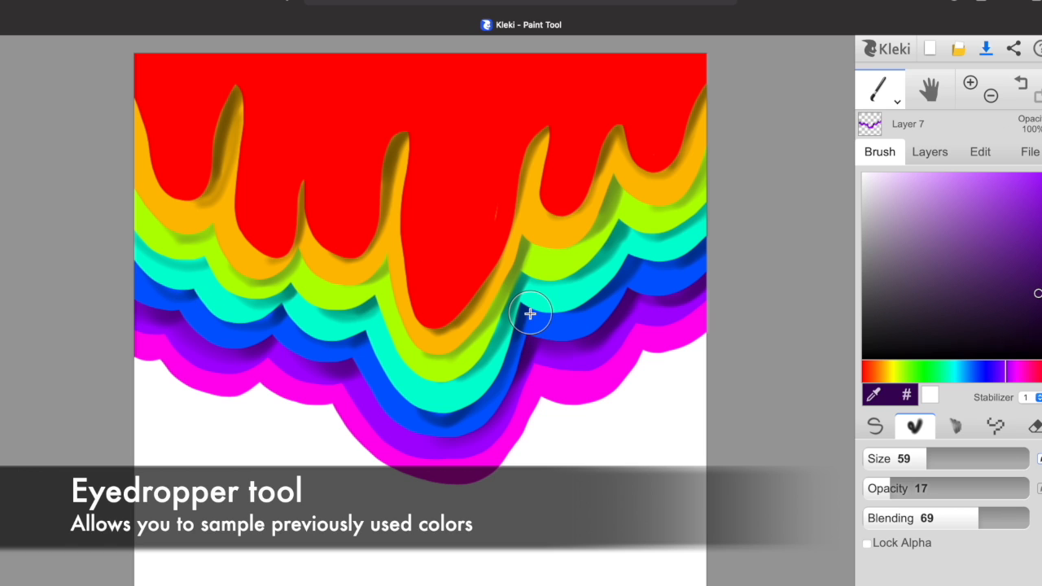
Return to the orange layer, Layer 3, sample its color, choose a brownish shade and paint broader shadows between the red drips.
left_click(928, 151)
left_click(905, 265)
left_click(879, 152)
left_click(872, 399)
left_click(675, 188)
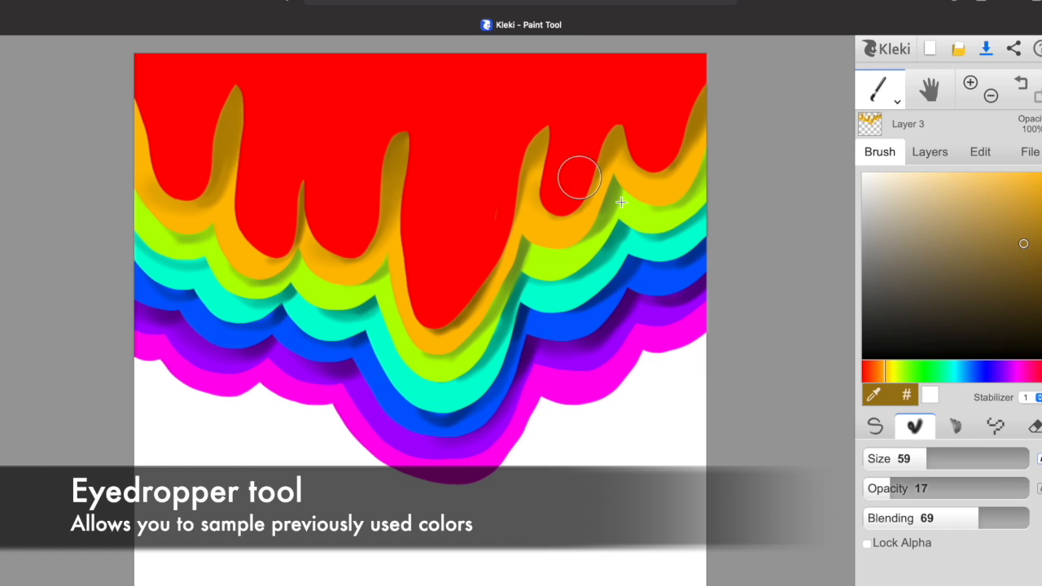
left_click(152, 148)
left_click_drag(616, 129, 594, 149)
mouse_move(541, 127)
left_mouse_down()
mouse_move(525, 147)
mouse_move(520, 206)
left_mouse_up()
left_click_drag(402, 130, 348, 256)
left_click_drag(234, 91, 206, 165)
On the magenta layer, Layer 8, sample its color, choose a dark magenta shade and paint shadows along the violet drips.
left_click(929, 151)
left_click(904, 396)
left_click(879, 151)
left_click(675, 333)
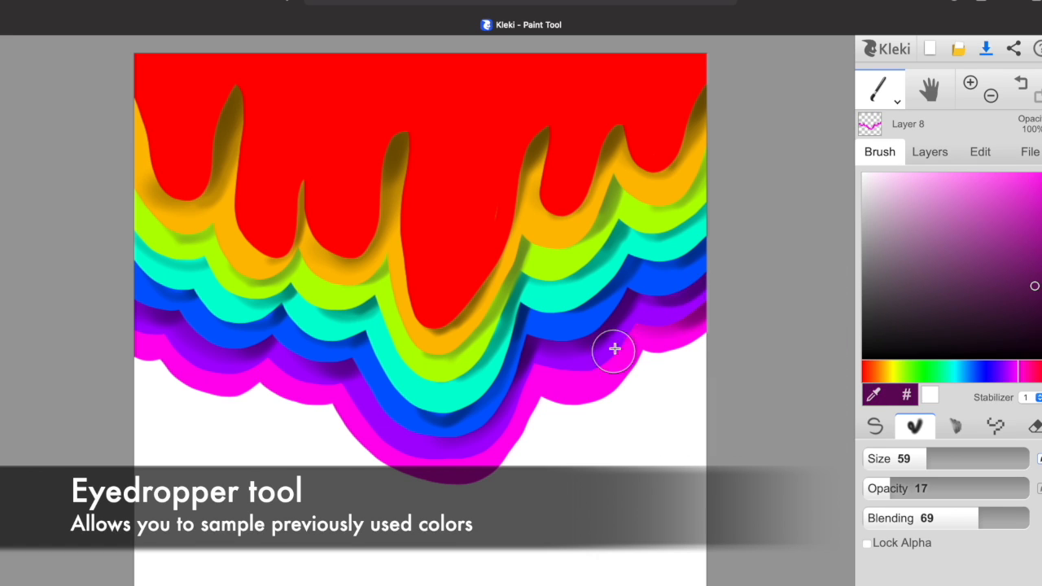
mouse_move(331, 378)
left_mouse_down()
mouse_move(269, 346)
mouse_move(248, 370)
mouse_move(161, 326)
mouse_move(150, 294)
left_mouse_up()
On the white background layer, Layer 1, paint dark gray shadows below the magenta drips and deepen them with black.
left_click(929, 152)
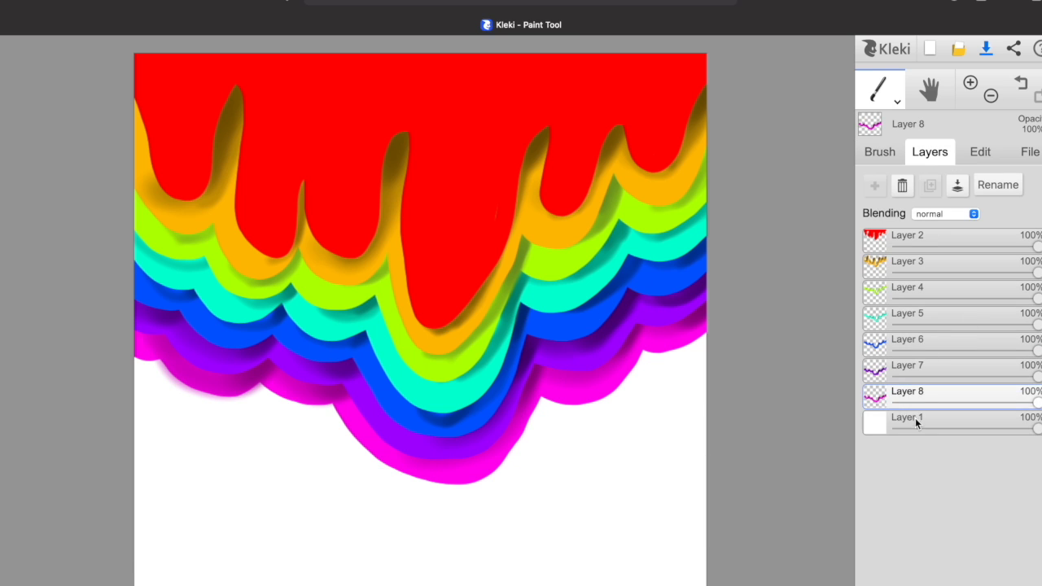
left_click(917, 420)
left_click(880, 152)
mouse_move(659, 350)
left_mouse_down()
mouse_move(685, 339)
mouse_move(711, 337)
mouse_move(635, 367)
mouse_move(520, 372)
mouse_move(653, 335)
left_mouse_up()
mouse_move(531, 420)
left_mouse_down()
mouse_move(395, 419)
mouse_move(453, 486)
mouse_move(321, 400)
mouse_move(143, 360)
left_mouse_up()
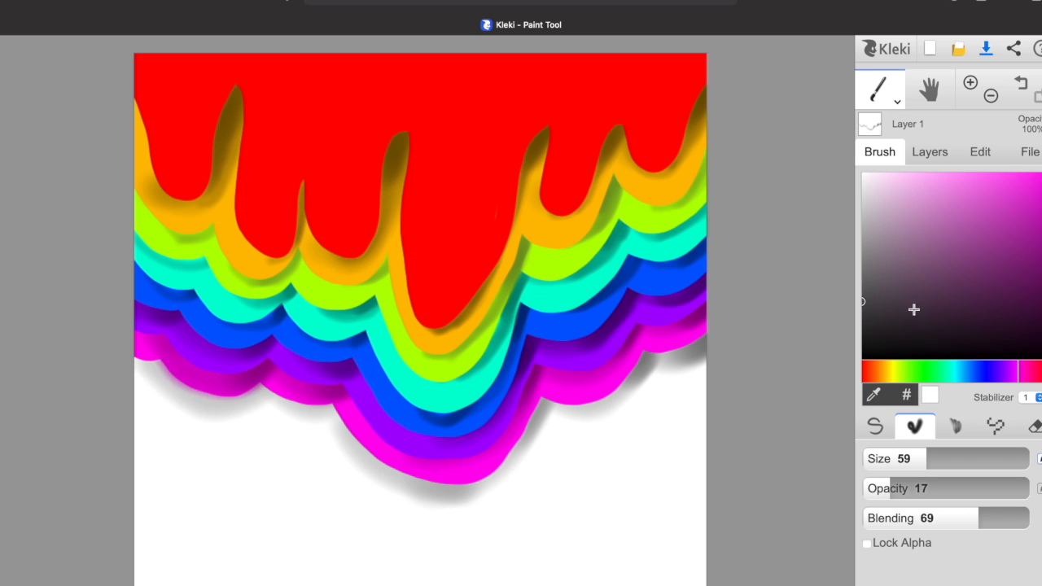
mouse_move(706, 315)
left_mouse_down()
mouse_move(687, 338)
mouse_move(531, 415)
mouse_move(534, 393)
mouse_move(511, 438)
mouse_move(440, 488)
left_mouse_up()
mouse_move(293, 363)
left_mouse_down()
mouse_move(326, 393)
mouse_move(286, 391)
mouse_move(156, 336)
mouse_move(103, 289)
left_mouse_up()
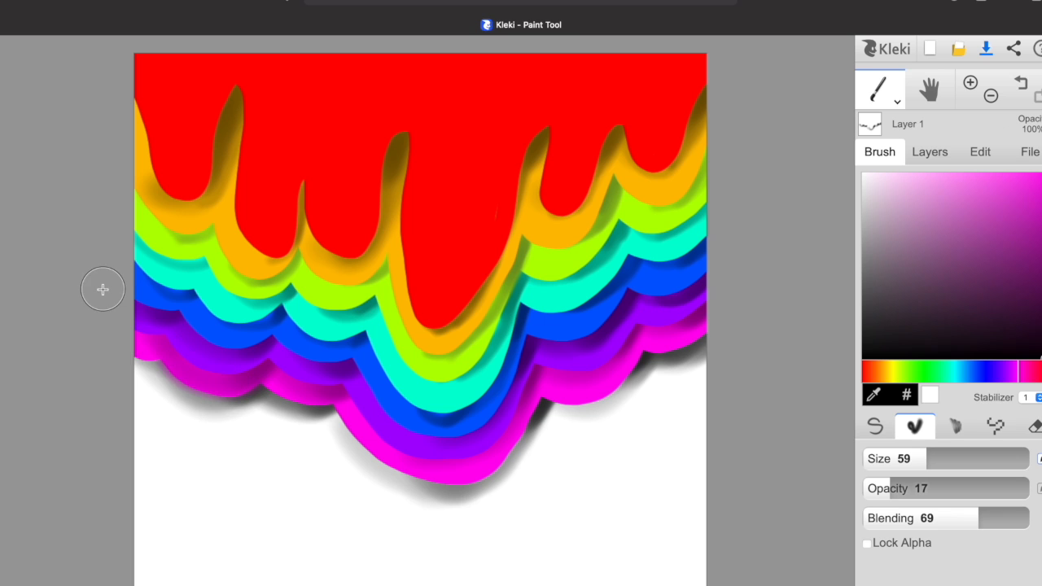
Paint glossy white highlights on the red drips of Layer 2 with the blending brush at size 7 and opacity 65.
left_click(912, 148)
left_click(901, 238)
left_click(879, 152)
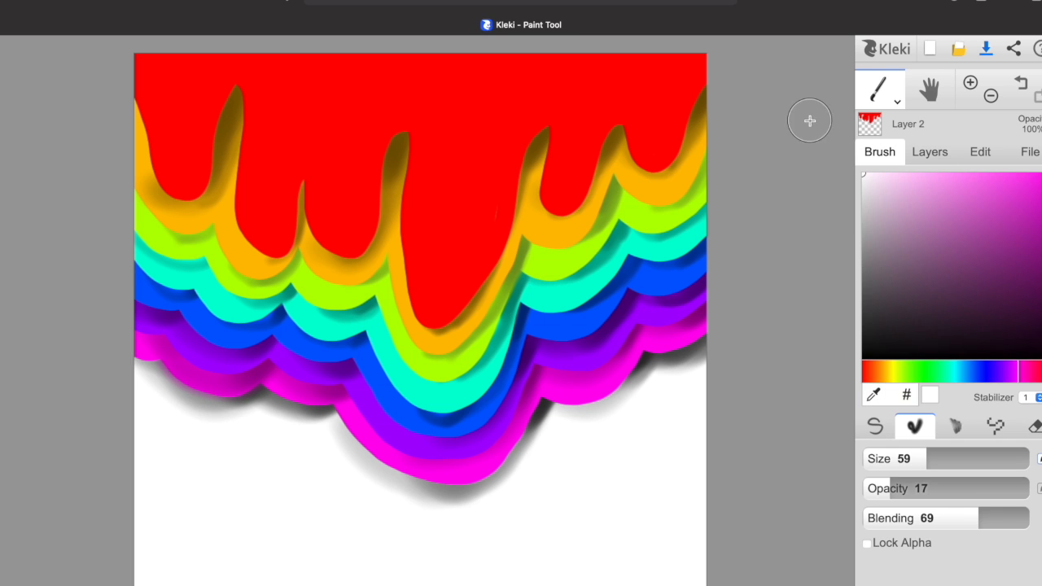
left_click_drag(427, 257, 428, 182)
left_click(1022, 84)
mouse_move(892, 459)
left_mouse_down()
mouse_move(882, 458)
mouse_move(971, 489)
left_mouse_up()
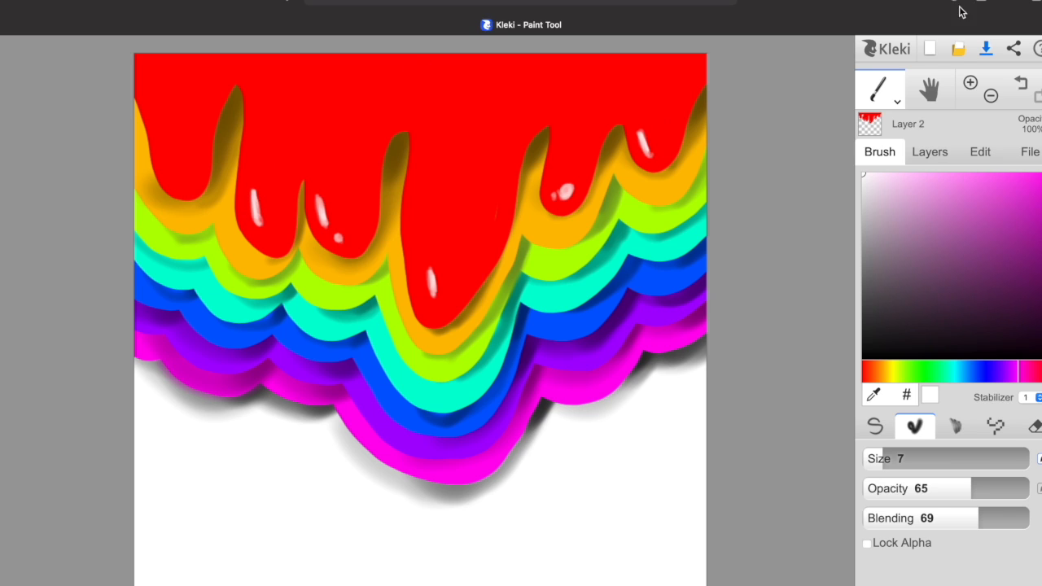
left_click(421, 256)
Start a new blank drawing and paint large solid black drips across the upper part of Layer 2.
left_click(1030, 152)
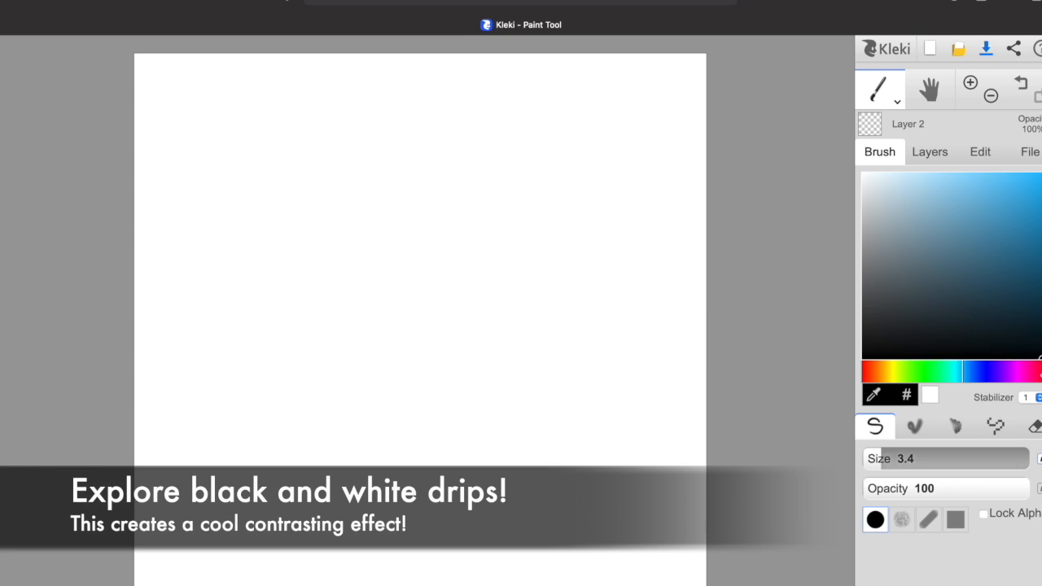
left_click_drag(882, 458, 983, 458)
mouse_move(147, 155)
left_mouse_down()
mouse_move(181, 182)
mouse_move(459, 188)
mouse_move(167, 82)
left_mouse_up()
mouse_move(983, 459)
left_mouse_down()
mouse_move(926, 458)
mouse_move(952, 458)
left_mouse_up()
left_click_drag(512, 366, 518, 431)
Add smaller drips and detached drops to the black shape, using brush size 24 and then 8.3 for the thinnest ones.
left_click_drag(952, 458, 919, 458)
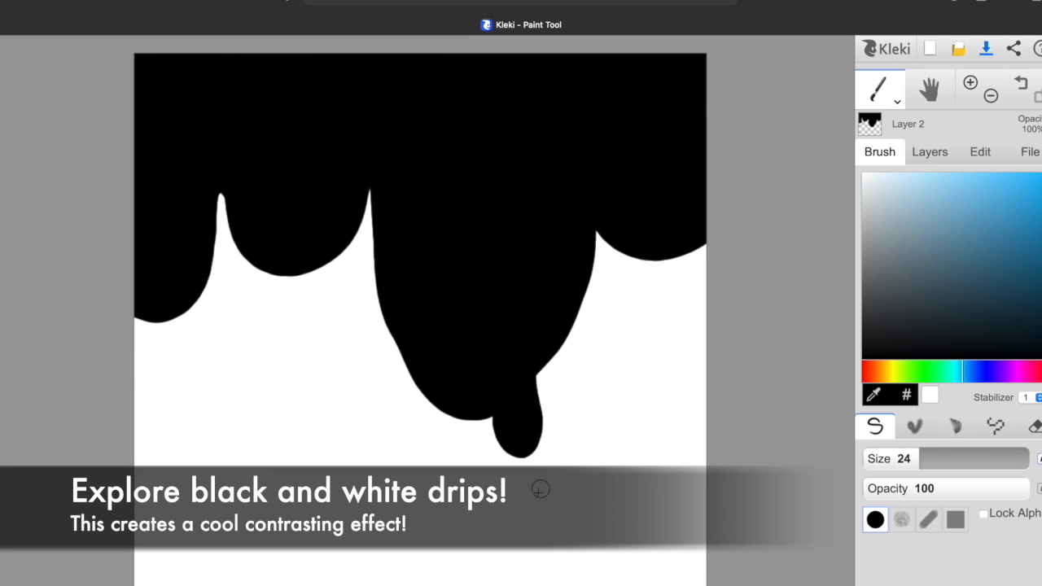
left_click_drag(533, 489, 530, 498)
left_click_drag(590, 257, 586, 338)
left_click_drag(307, 269, 314, 319)
left_click_drag(264, 267, 265, 276)
left_click_drag(919, 459, 894, 458)
left_click_drag(585, 352, 586, 381)
left_click_drag(332, 317, 344, 355)
left_click_drag(350, 395, 351, 398)
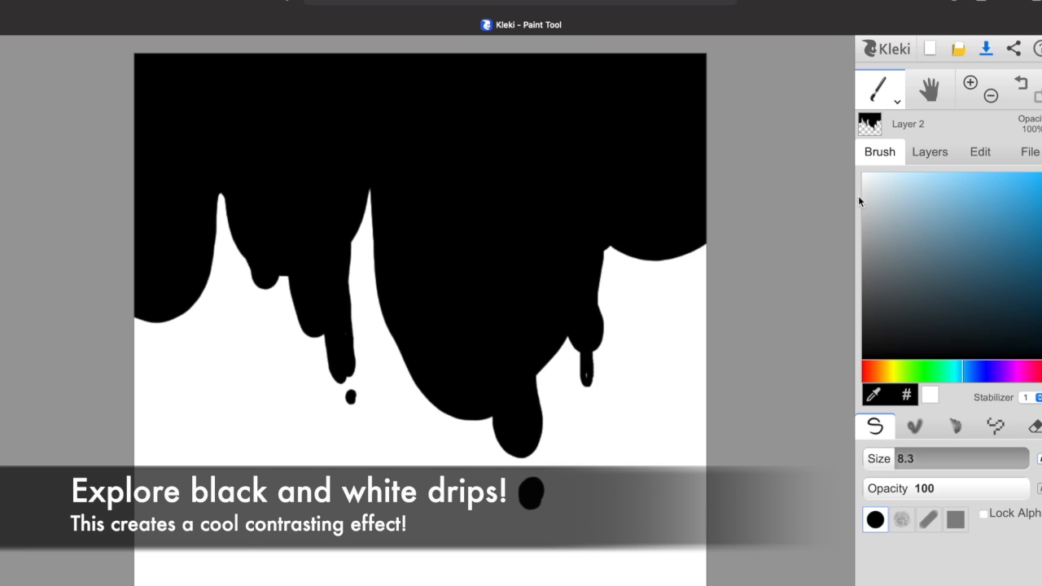
Paint the background on Layer 1 light lime green with a large brush.
left_click(929, 152)
left_click(920, 252)
left_click(880, 152)
left_click(919, 372)
left_click(971, 174)
left_click_drag(894, 458, 951, 458)
mouse_move(155, 342)
left_mouse_down()
mouse_move(353, 448)
mouse_move(651, 569)
left_mouse_up()
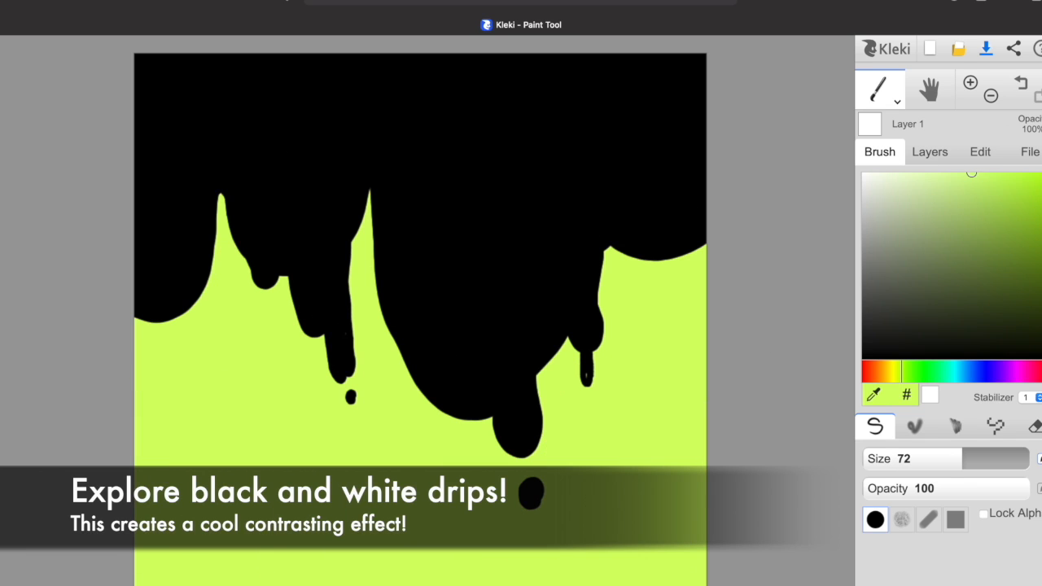
Add a layer directly above the green background and paint a white border along the black drips.
left_click(930, 152)
left_click(875, 184)
left_click(882, 155)
left_click(863, 174)
left_click_drag(962, 458, 926, 458)
mouse_move(138, 326)
left_mouse_down()
mouse_move(230, 226)
mouse_move(328, 361)
mouse_move(531, 471)
mouse_move(686, 204)
left_mouse_up()
left_click(354, 400)
Add a layer below the white border, paint a black border along it and touch up the right end with a smaller brush.
left_click(929, 152)
left_click(876, 186)
left_click(880, 153)
left_click(865, 358)
left_click_drag(921, 458, 943, 458)
mouse_move(137, 374)
left_mouse_down()
mouse_move(350, 369)
mouse_move(477, 451)
mouse_move(551, 369)
left_mouse_up()
mouse_move(468, 457)
left_mouse_down()
mouse_move(453, 430)
mouse_move(404, 421)
left_mouse_up()
mouse_move(570, 399)
left_mouse_down()
mouse_move(627, 287)
mouse_move(705, 271)
left_mouse_up()
left_click_drag(943, 458, 896, 458)
left_click_drag(686, 256, 702, 248)
Add a layer for a second white border and paint it along the lower edge of the black border.
left_click(929, 152)
left_click(876, 186)
left_click(880, 152)
left_click(864, 175)
left_click_drag(895, 458, 930, 458)
mouse_move(137, 404)
left_mouse_down()
mouse_move(182, 379)
mouse_move(445, 458)
mouse_move(637, 313)
mouse_move(704, 303)
left_mouse_up()
Add a layer for another black border, paint it along the second white border and reduce the brush size to 9.3.
mouse_move(930, 458)
left_mouse_down()
mouse_move(896, 458)
mouse_move(956, 458)
left_mouse_up()
left_click(929, 153)
left_click(875, 185)
left_click(880, 152)
left_click(864, 358)
left_click_drag(137, 425, 366, 424)
mouse_move(424, 439)
left_mouse_down()
mouse_move(627, 399)
mouse_move(704, 329)
left_mouse_up()
left_click_drag(957, 458, 896, 458)
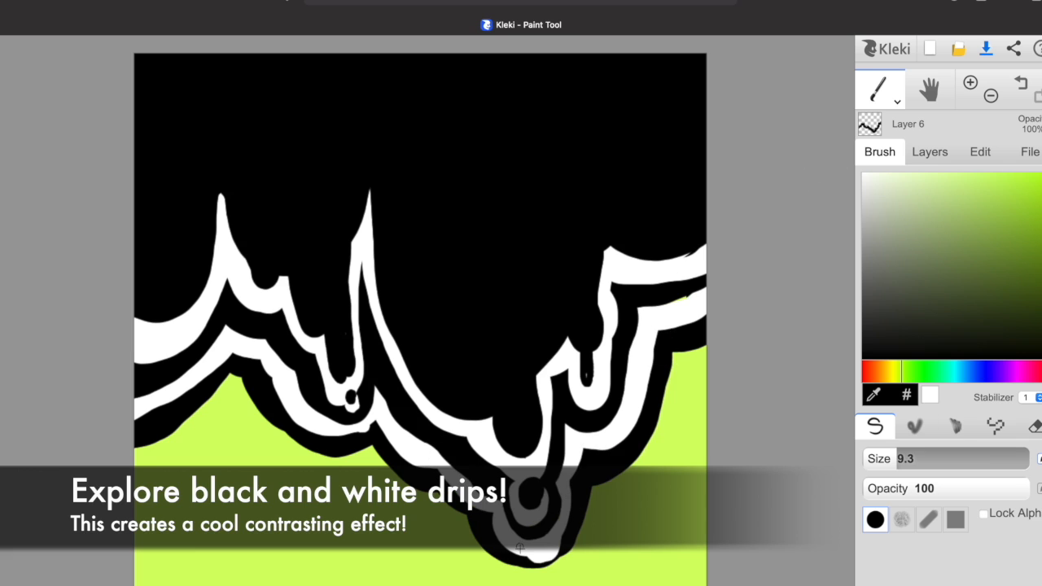
Add a layer, move it below Layer 6 and paint a third white border at brush size 57.
left_click(930, 153)
left_click(876, 185)
left_click_drag(911, 345, 912, 372)
left_click(880, 152)
left_click(864, 174)
left_click_drag(896, 458, 951, 458)
mouse_move(136, 453)
left_mouse_down()
mouse_move(290, 423)
mouse_move(649, 461)
left_mouse_up()
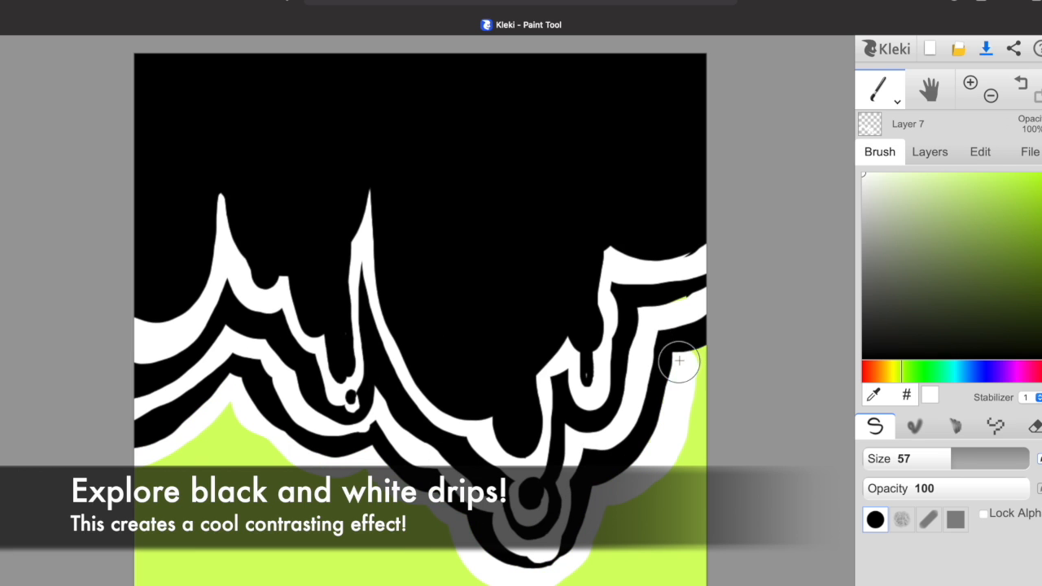
Move the new layer below the third white border and paint an outermost black border along the drips.
left_click_drag(912, 370, 912, 399)
left_click(880, 152)
left_click(865, 357)
mouse_move(137, 469)
left_mouse_down()
mouse_move(240, 424)
mouse_move(609, 521)
mouse_move(704, 399)
left_mouse_up()
Select the background layer, Layer 1, and paint a muted blue below the drips with an enlarged blending brush.
left_click(930, 152)
left_click(1029, 152)
left_click(930, 152)
left_click(912, 427)
left_click(880, 153)
left_click(914, 426)
left_click(981, 372)
left_click_drag(951, 458, 971, 458)
left_click(938, 249)
mouse_move(163, 488)
left_mouse_down()
mouse_move(310, 569)
mouse_move(204, 521)
left_mouse_up()
Lower the brush's blending value and paint further areas of the background in cyan-blue and purple hues.
left_click(891, 372)
left_click_drag(1012, 519, 954, 519)
left_click(963, 372)
left_click_drag(146, 505, 139, 579)
left_click(1004, 372)
left_click_drag(652, 561, 342, 562)
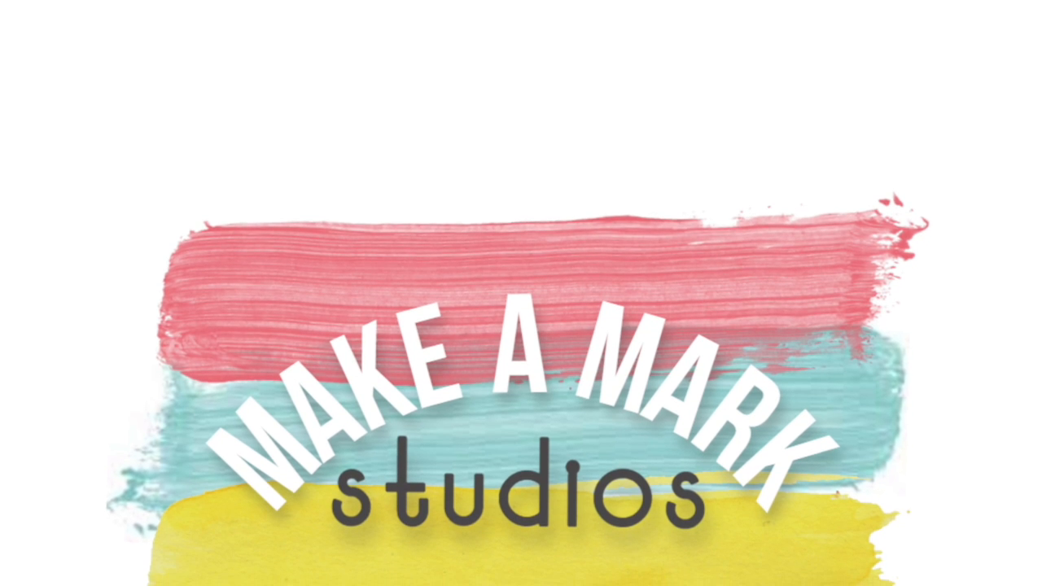